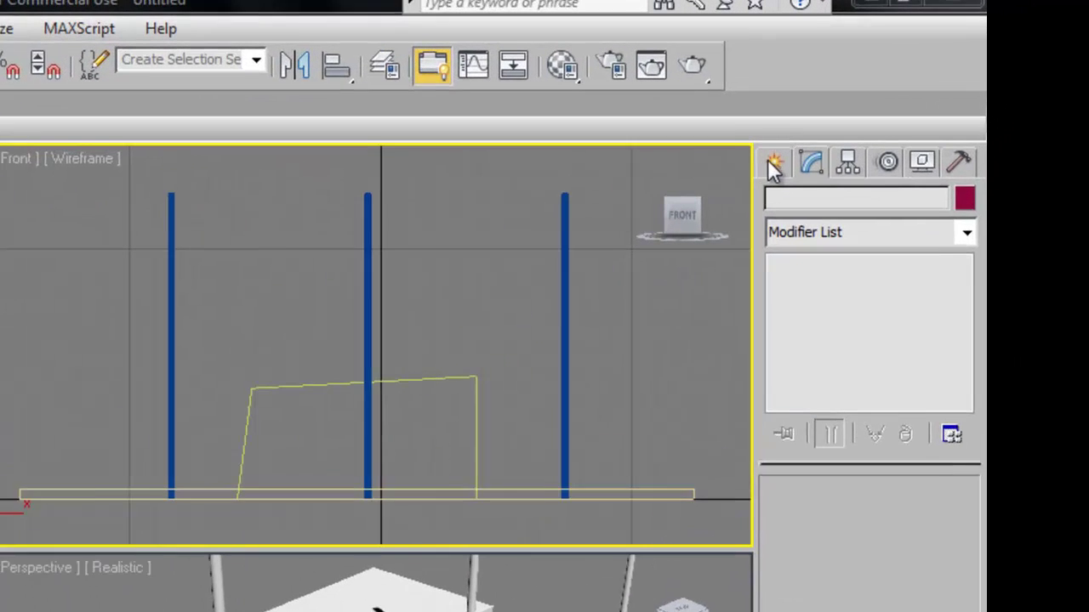
Open the light creation options, view the Photometric light types, and return to the Standard light types
{"action": "left_click", "coordinate": [770, 162]}
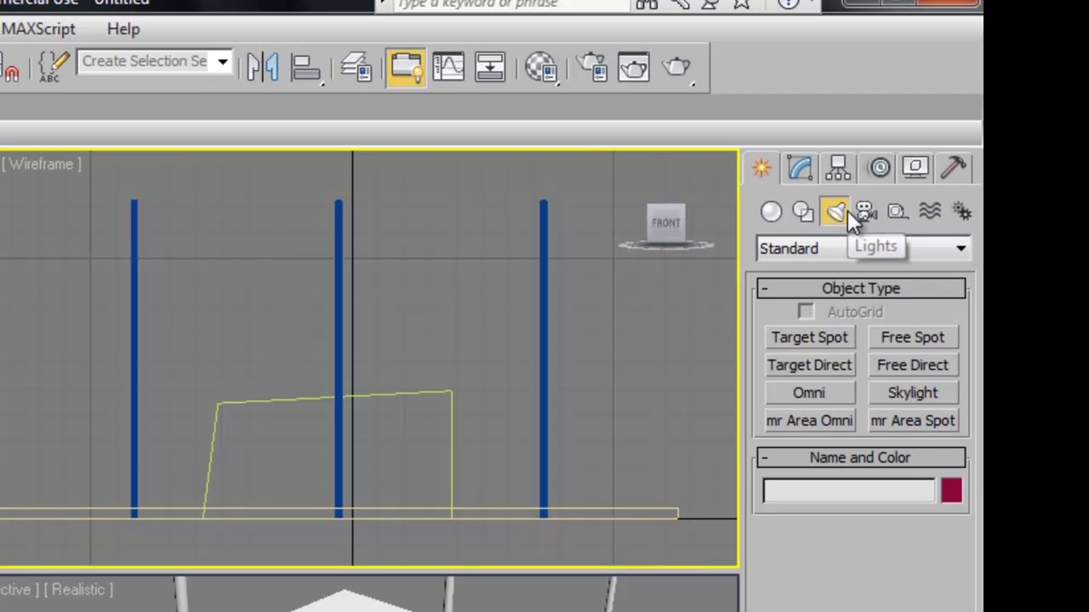
{"action": "left_click", "coordinate": [958, 248]}
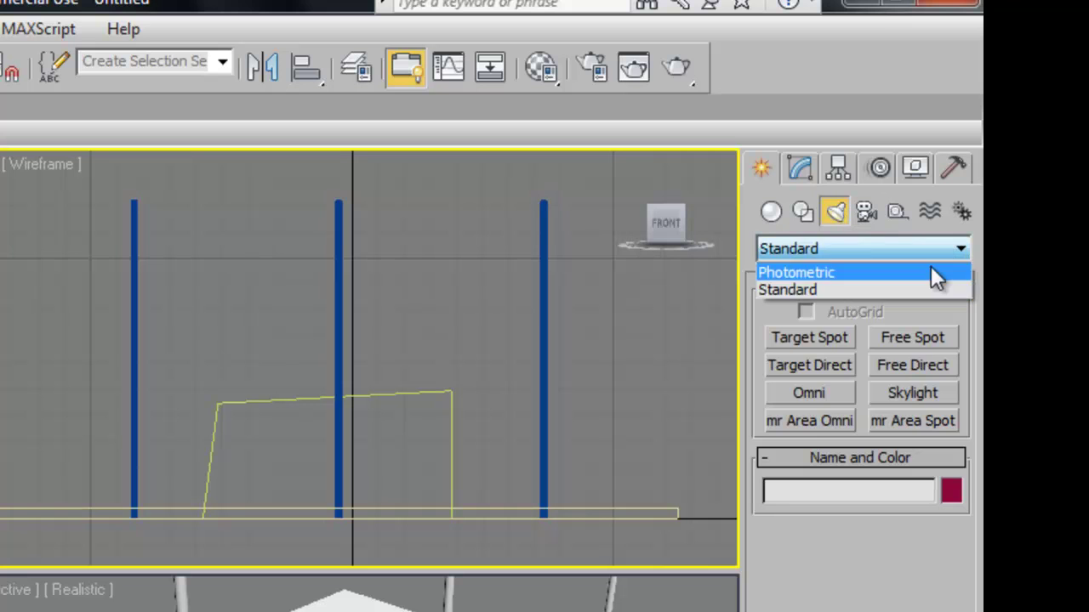
{"action": "left_click", "coordinate": [931, 271]}
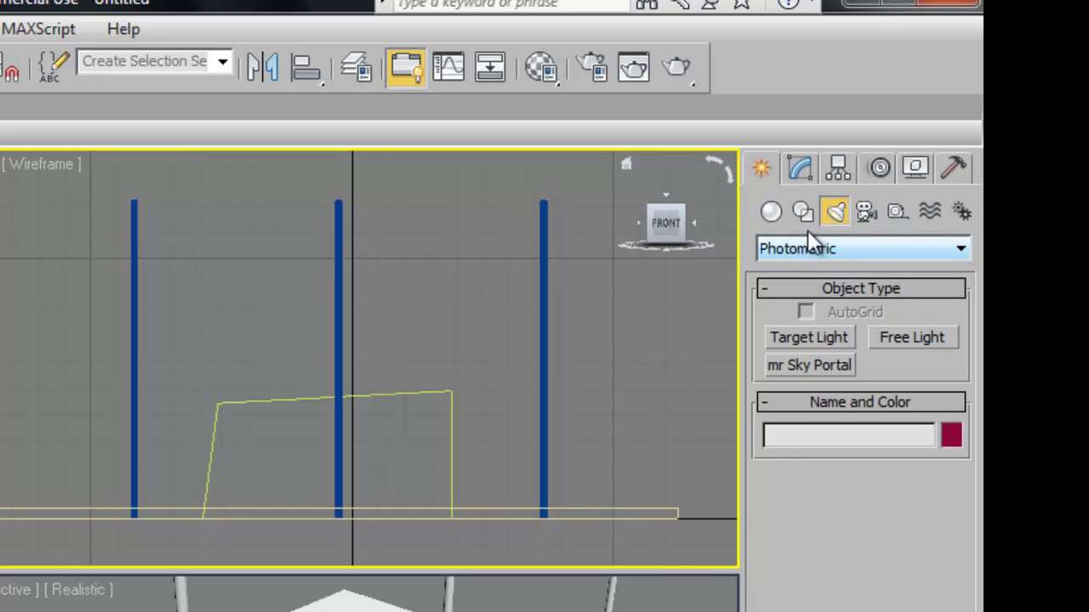
{"action": "left_click", "coordinate": [961, 249]}
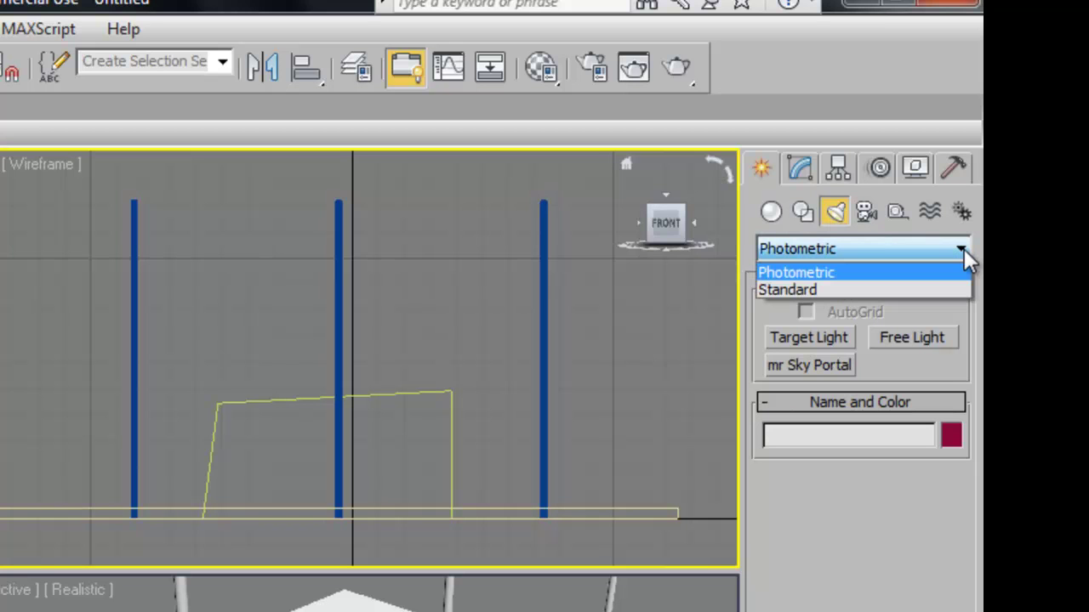
{"action": "left_click", "coordinate": [940, 287]}
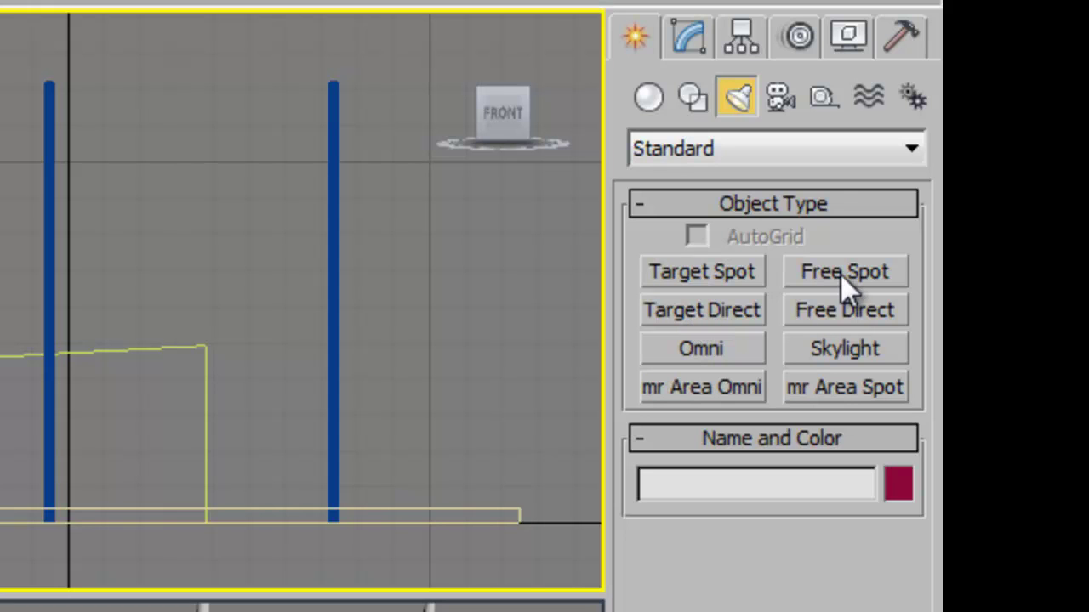
Create a Target Spot from beyond the base's front-right corner aimed at the box's centre, and raise the light to about Z 114
{"action": "left_click", "coordinate": [703, 272]}
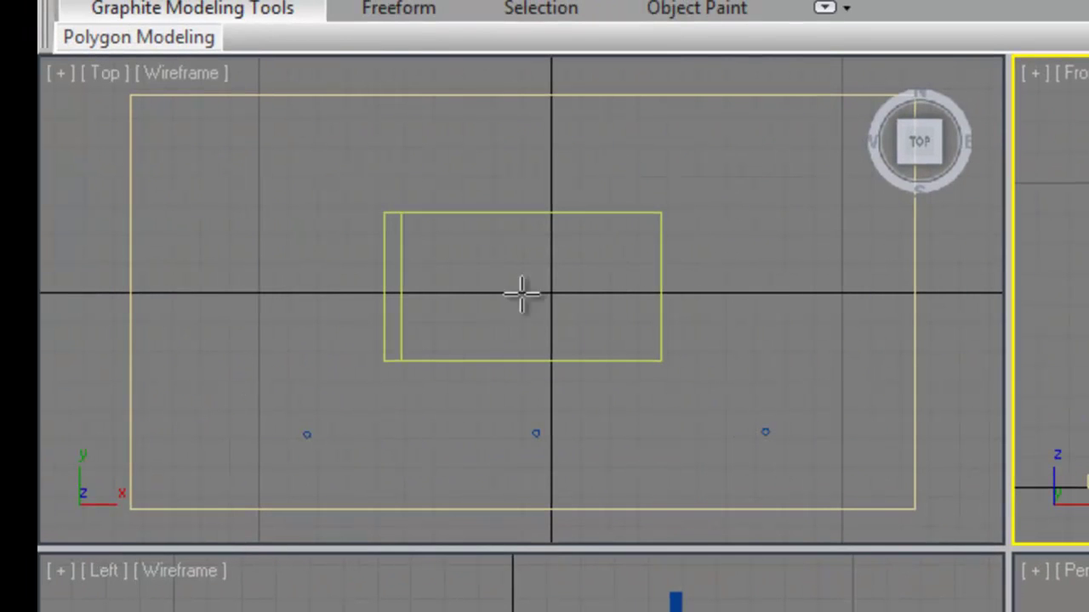
{"action": "left_click_drag", "start_coordinate": [958, 511], "coordinate": [519, 277]}
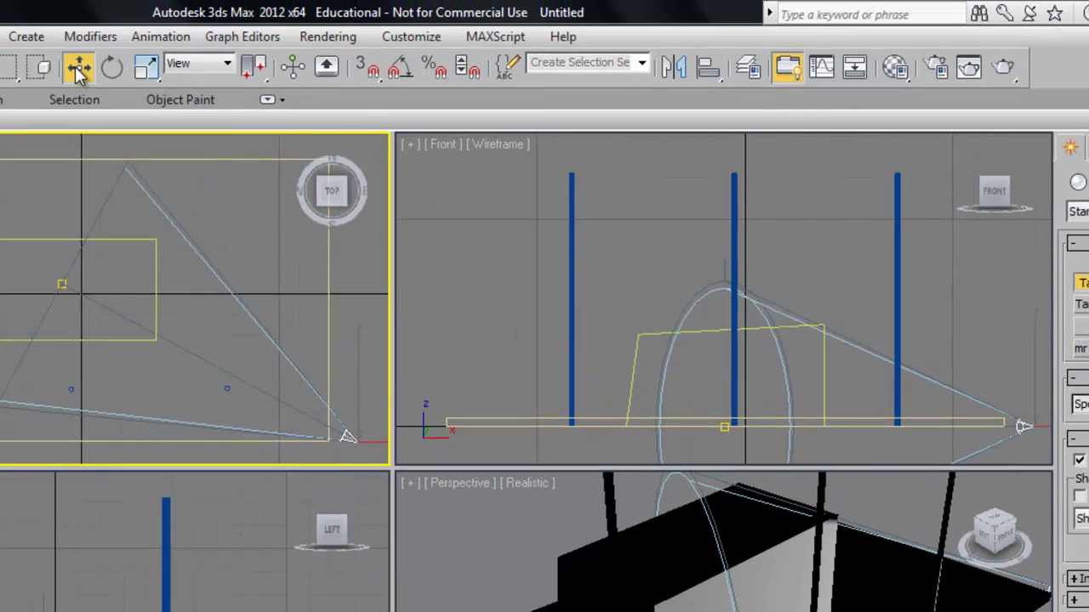
{"action": "right_click", "coordinate": [1019, 426]}
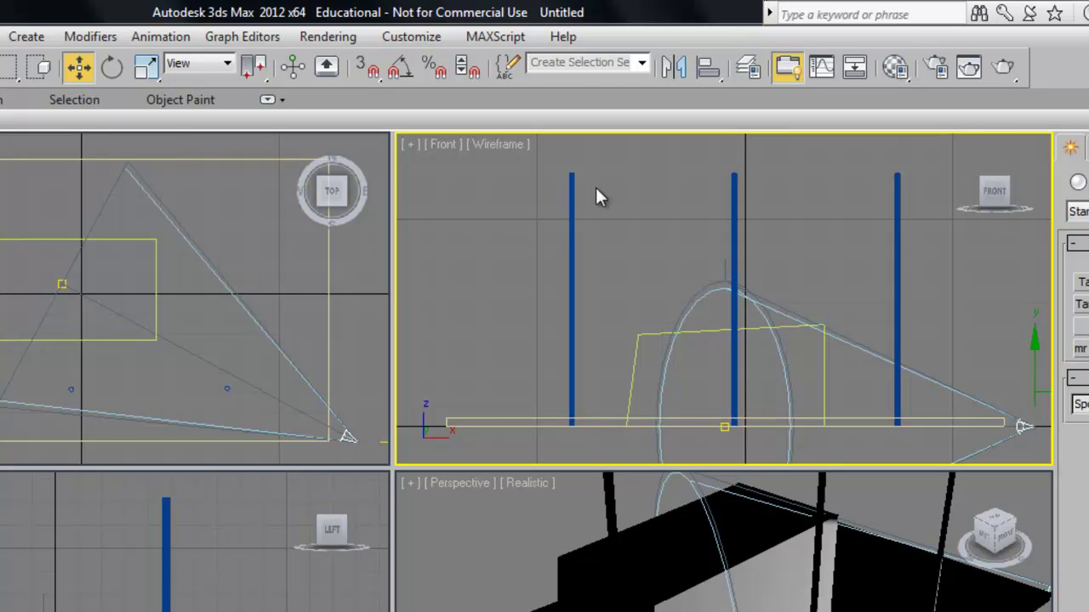
{"action": "left_click_drag", "start_coordinate": [1038, 376], "coordinate": [981, 147]}
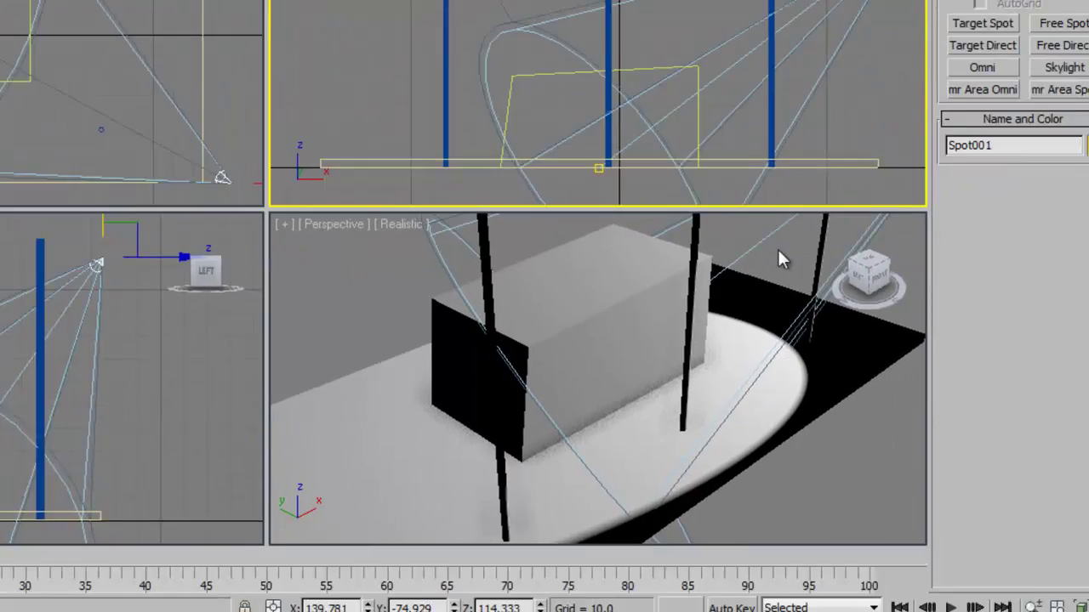
Render the Perspective view to examine how the spotlight illuminates the box and poles, and close the render
{"action": "left_click", "coordinate": [907, 517]}
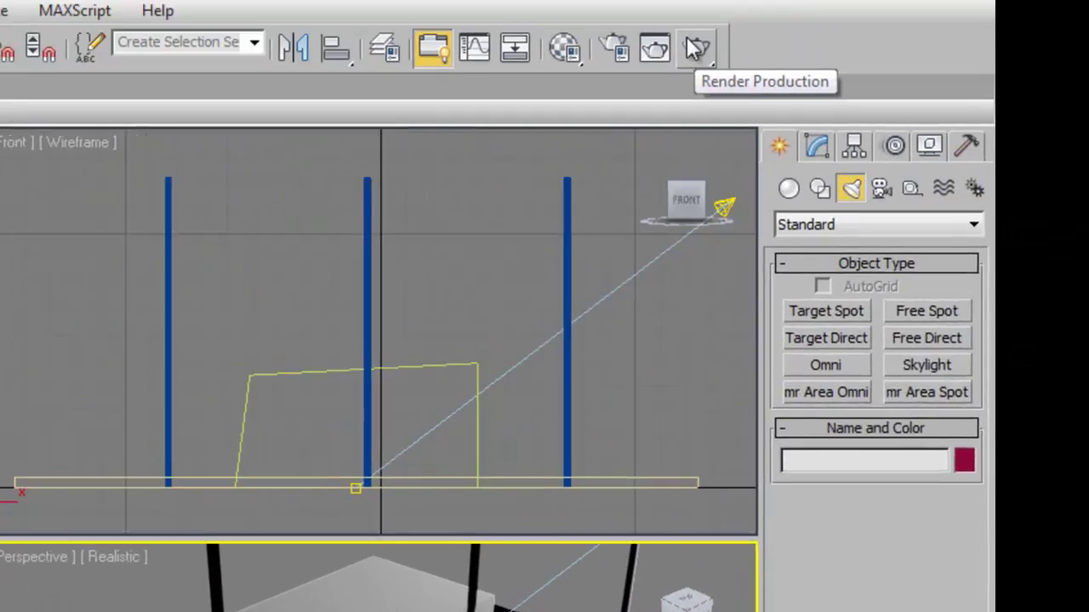
{"action": "left_click", "coordinate": [695, 44]}
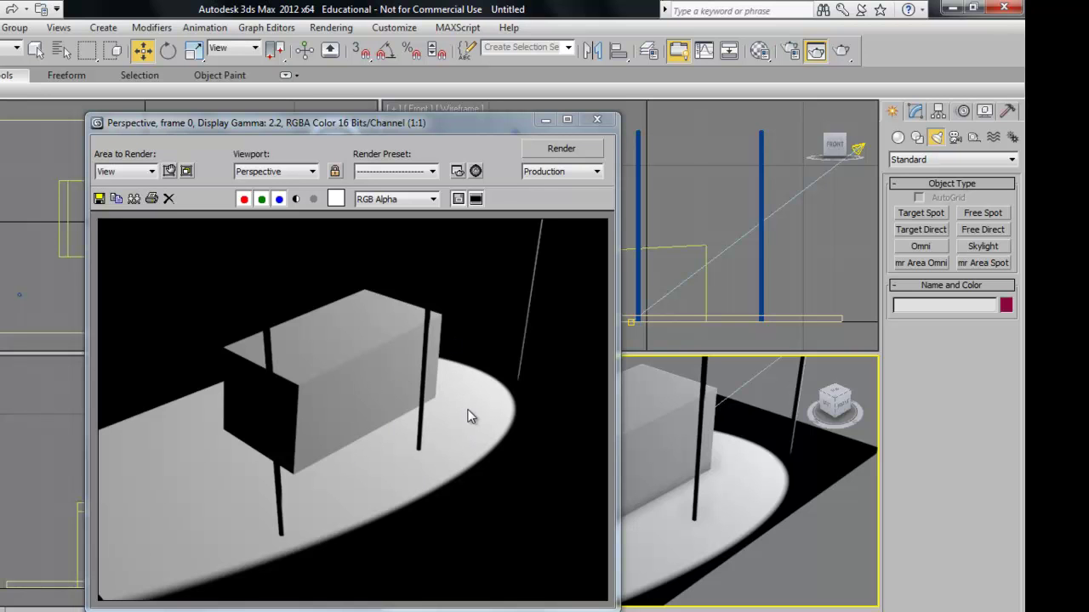
{"action": "left_click", "coordinate": [598, 119]}
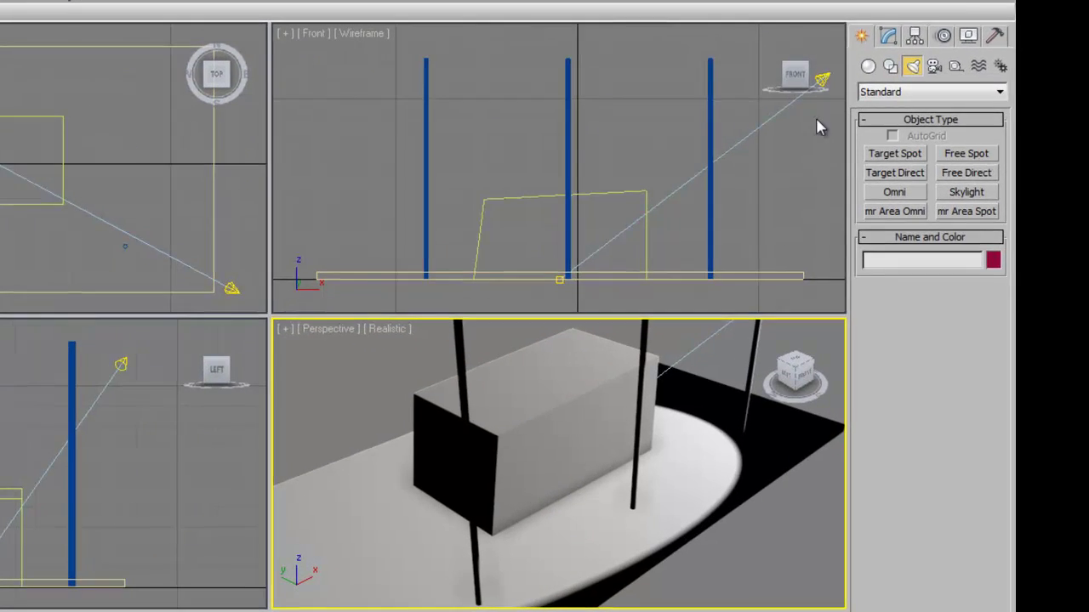
Turn on Shadow Map shadows for the spotlight itself, without global settings, and deselect it
{"action": "left_click", "coordinate": [232, 290]}
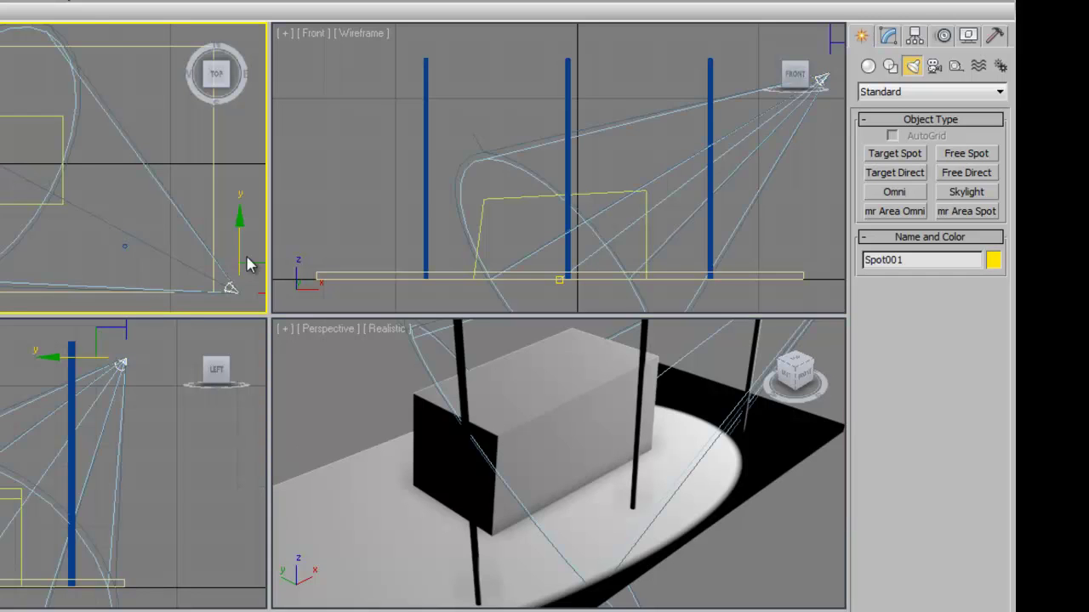
{"action": "left_click", "coordinate": [231, 289]}
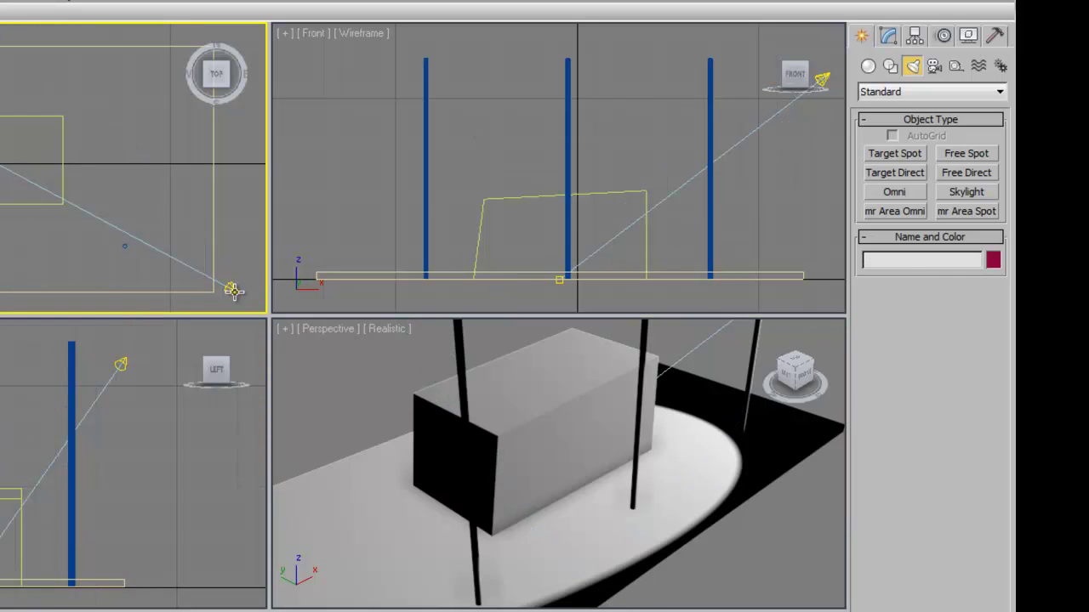
{"action": "left_click", "coordinate": [232, 290]}
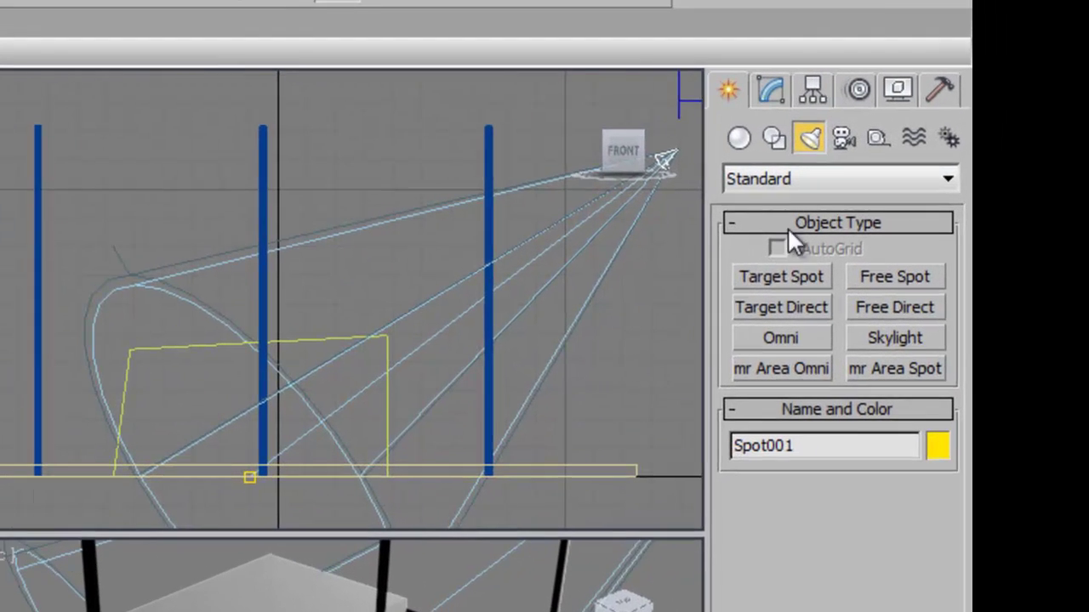
{"action": "left_click", "coordinate": [772, 91]}
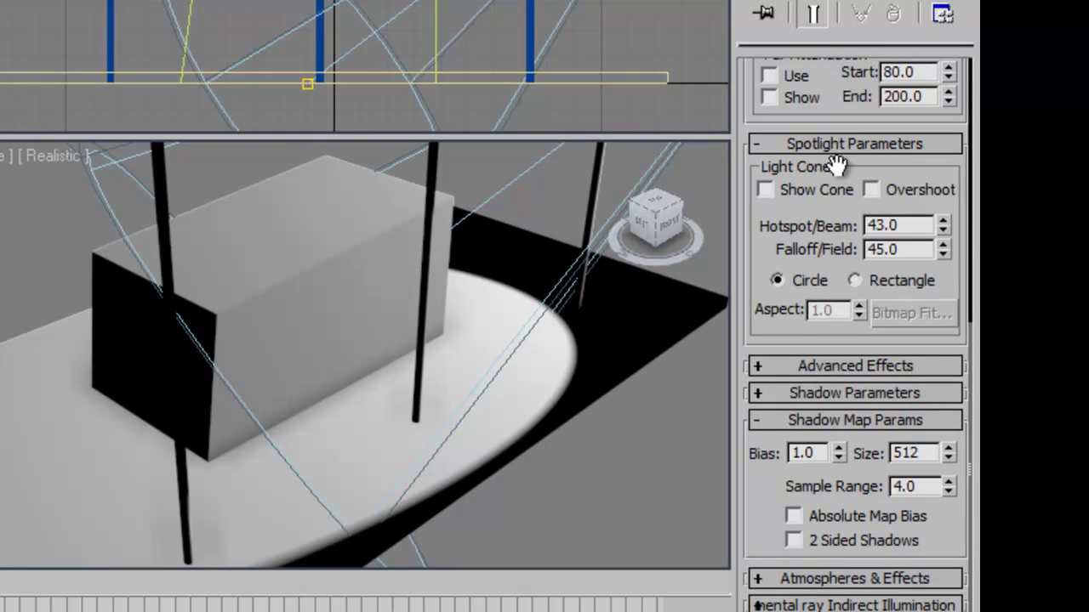
{"action": "scroll", "coordinate": [754, 170], "scroll_direction": "up", "scroll_amount": 10}
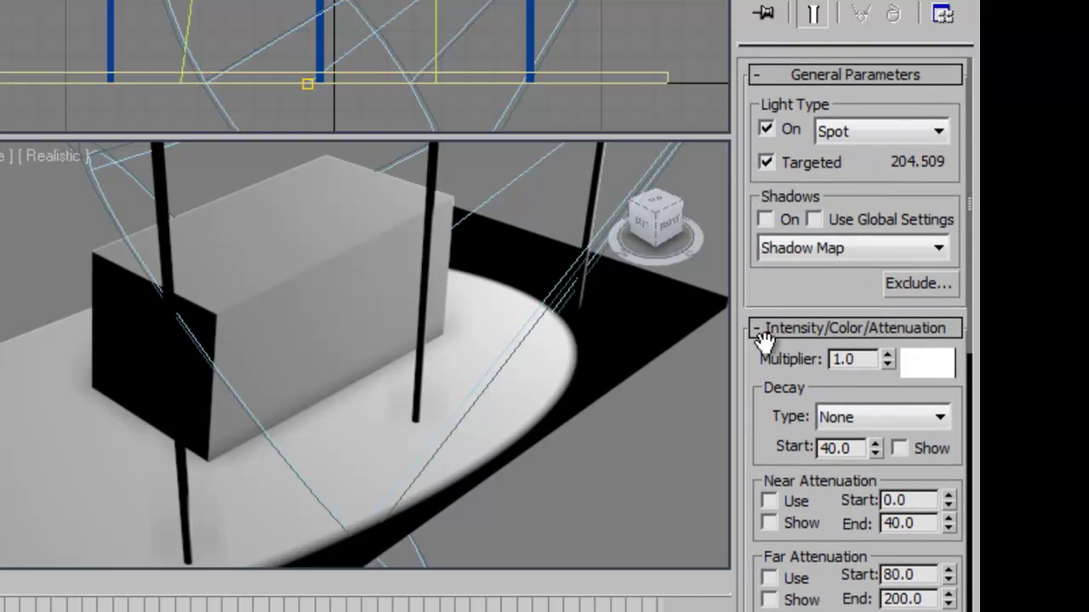
{"action": "mouse_move", "coordinate": [768, 352]}
{"action": "left_mouse_down"}
{"action": "mouse_move", "coordinate": [788, 242]}
{"action": "mouse_move", "coordinate": [781, 351]}
{"action": "left_mouse_up"}
{"action": "left_click", "coordinate": [767, 219]}
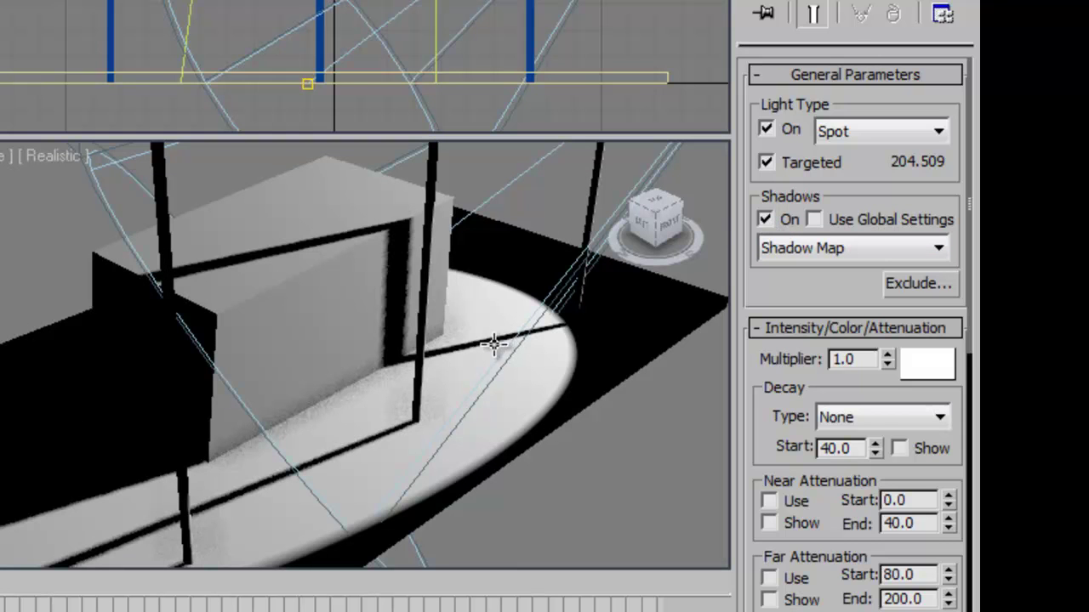
{"action": "left_click", "coordinate": [764, 220]}
{"action": "left_click", "coordinate": [765, 219]}
{"action": "left_click", "coordinate": [531, 203]}
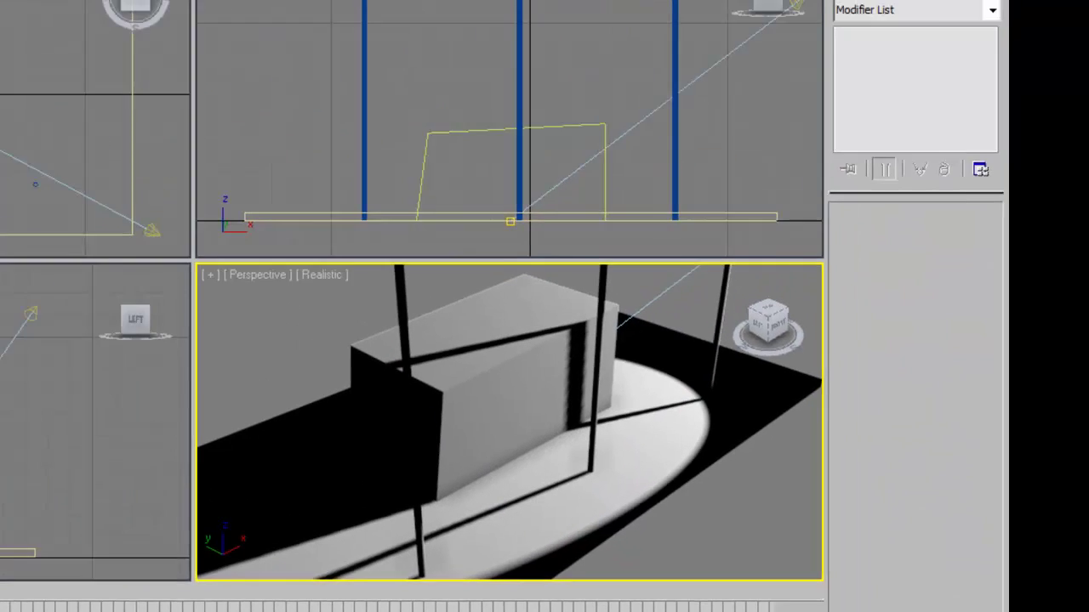
Render the Perspective view to check the shadows cast by the poles and box, and close the render
{"action": "left_click", "coordinate": [838, 37]}
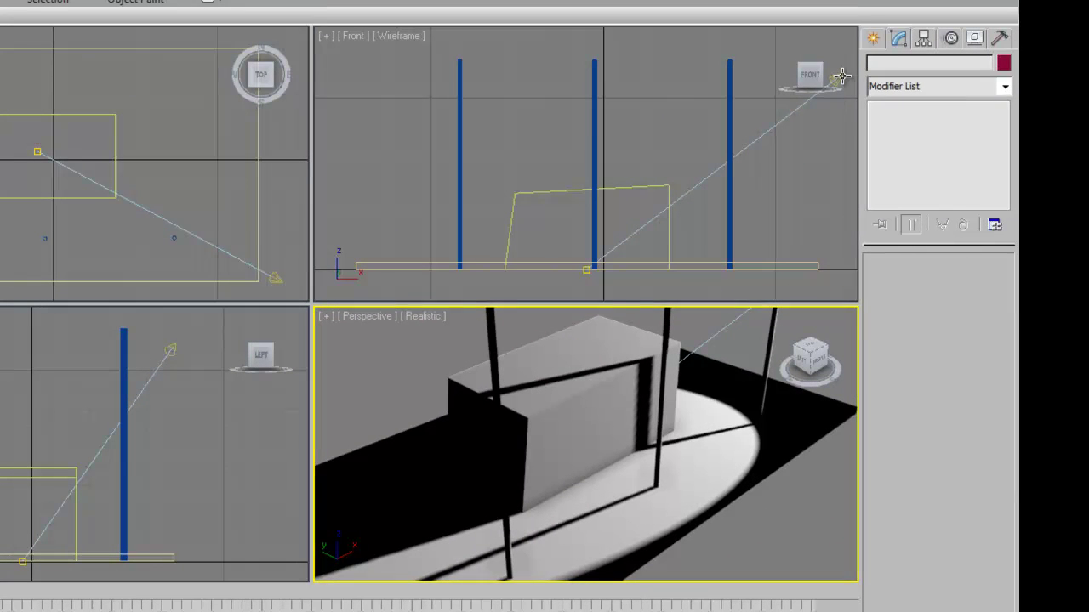
{"action": "left_click", "coordinate": [842, 75]}
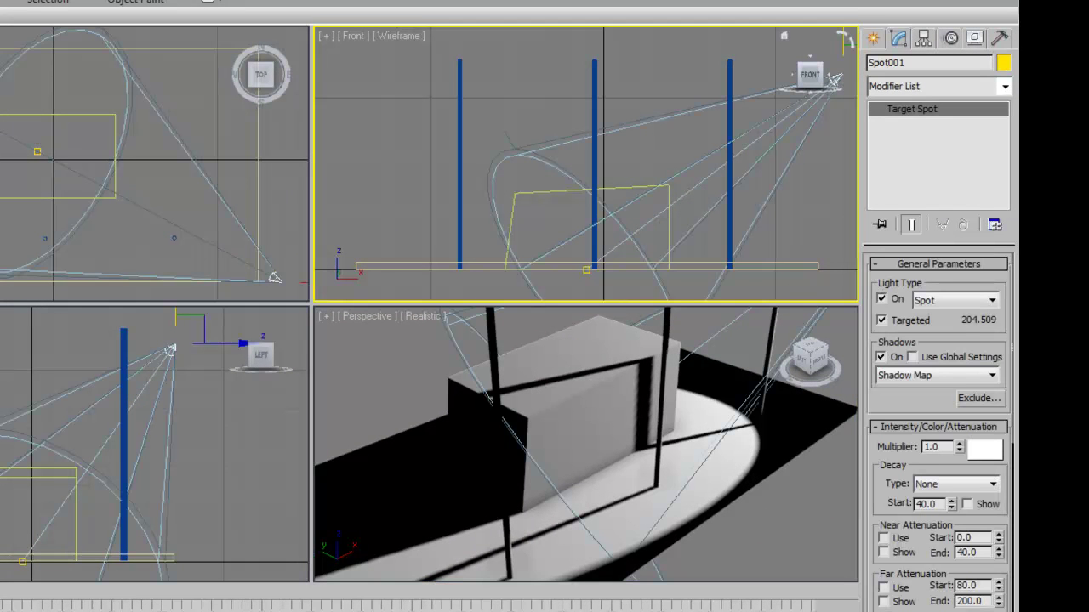
{"action": "left_click_drag", "start_coordinate": [883, 490], "coordinate": [881, 367]}
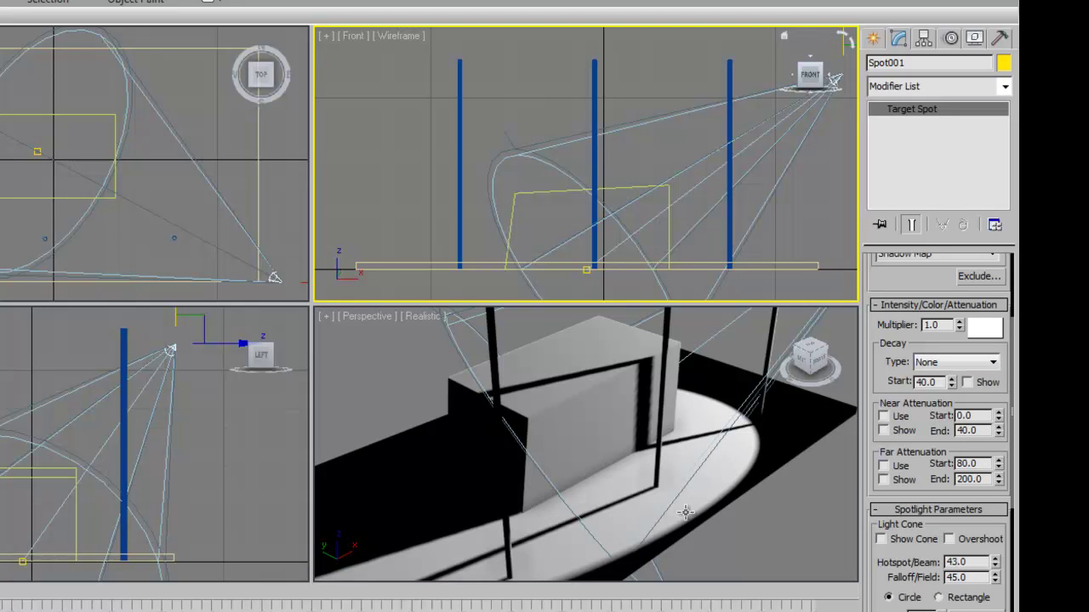
{"action": "left_click", "coordinate": [732, 345]}
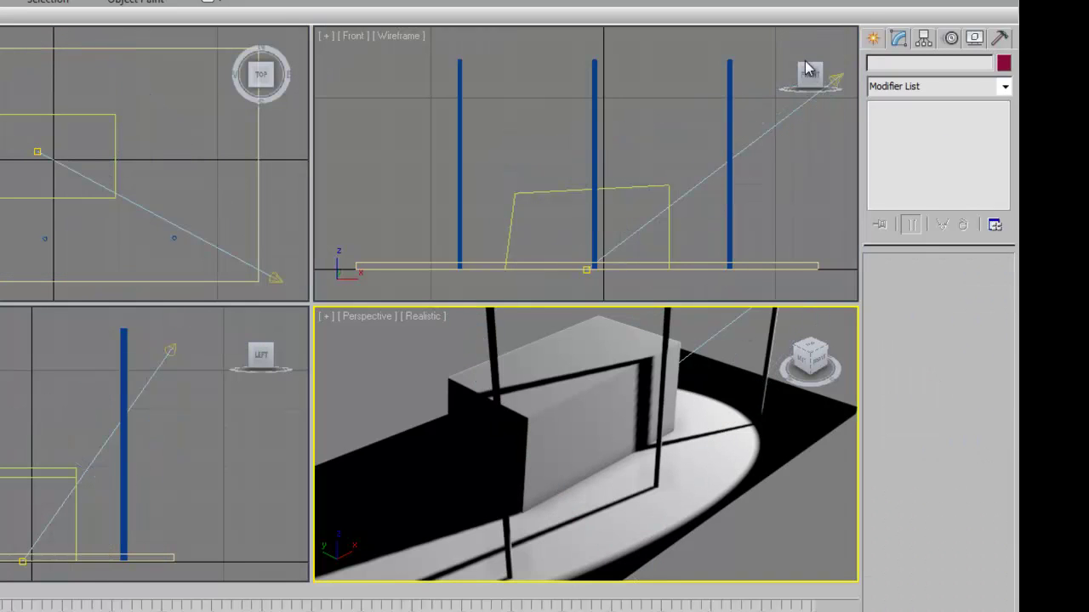
{"action": "left_click", "coordinate": [820, 0]}
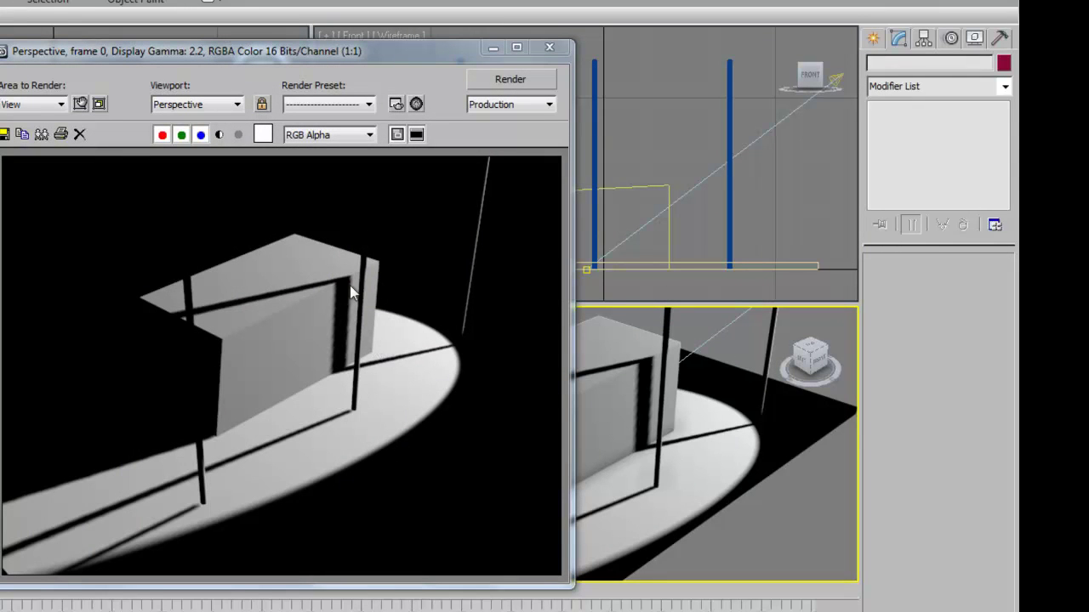
{"action": "left_click", "coordinate": [549, 47]}
Soften the spotlight's edge by reducing Hotspot/Beam to about 22 and widening Falloff/Field to more than 51
{"action": "left_click", "coordinate": [832, 81]}
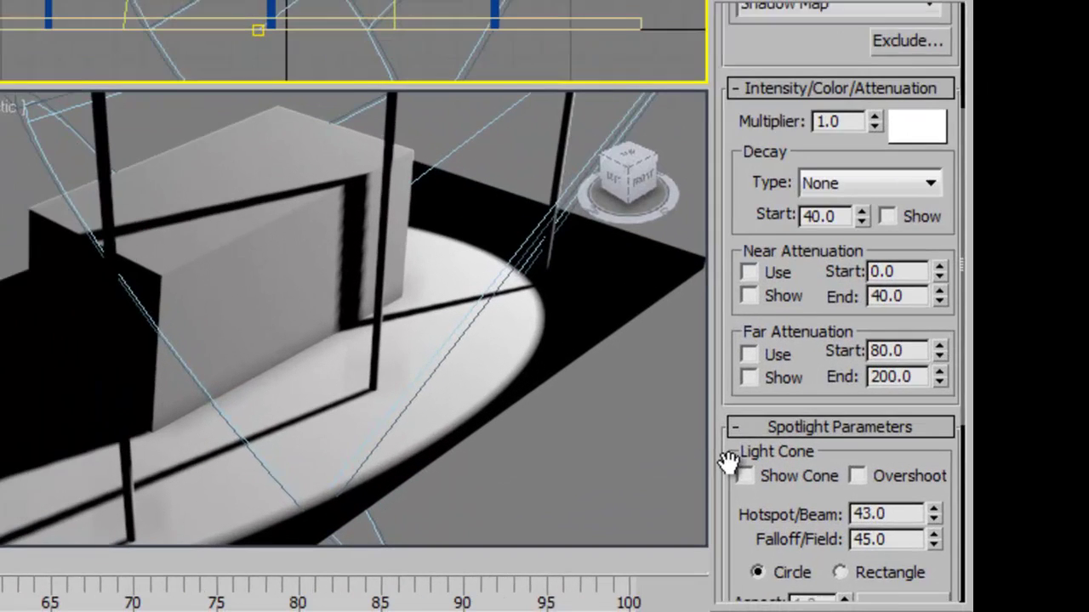
{"action": "left_click_drag", "start_coordinate": [875, 535], "coordinate": [871, 314]}
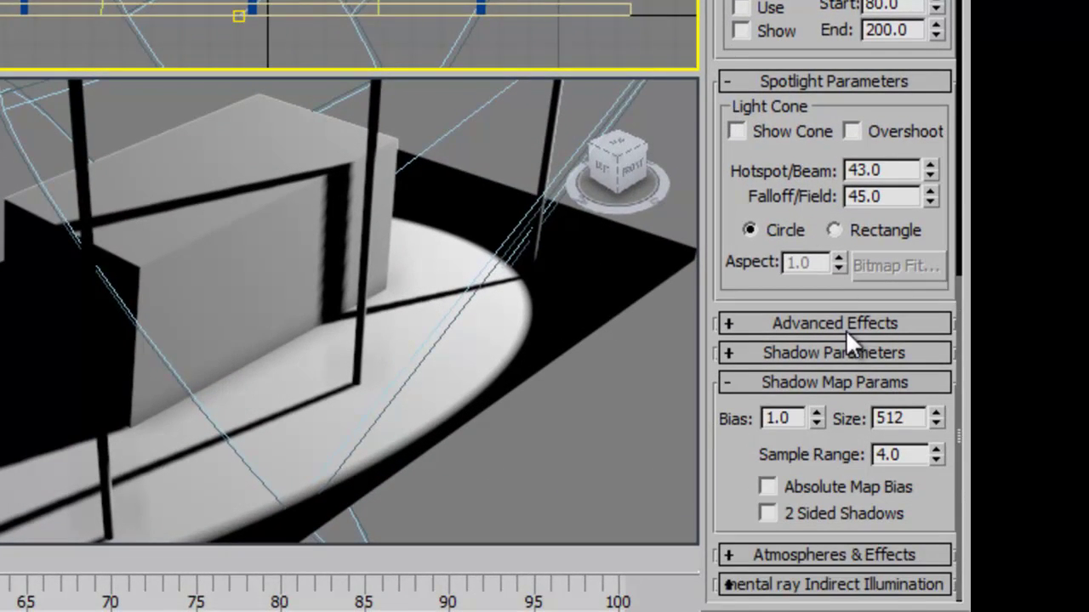
{"action": "left_click", "coordinate": [740, 81]}
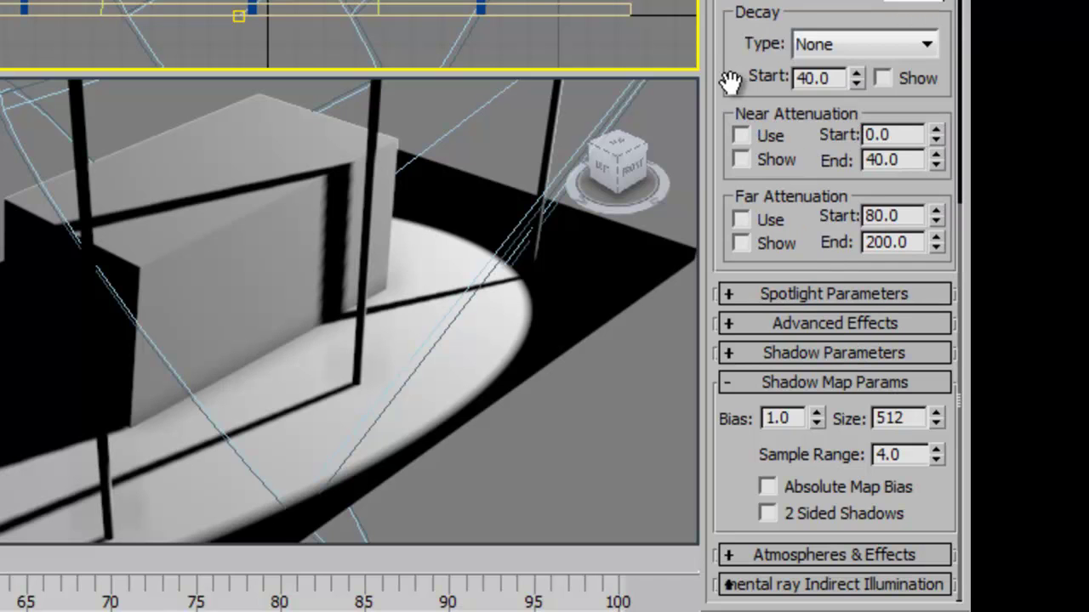
{"action": "left_click", "coordinate": [729, 295]}
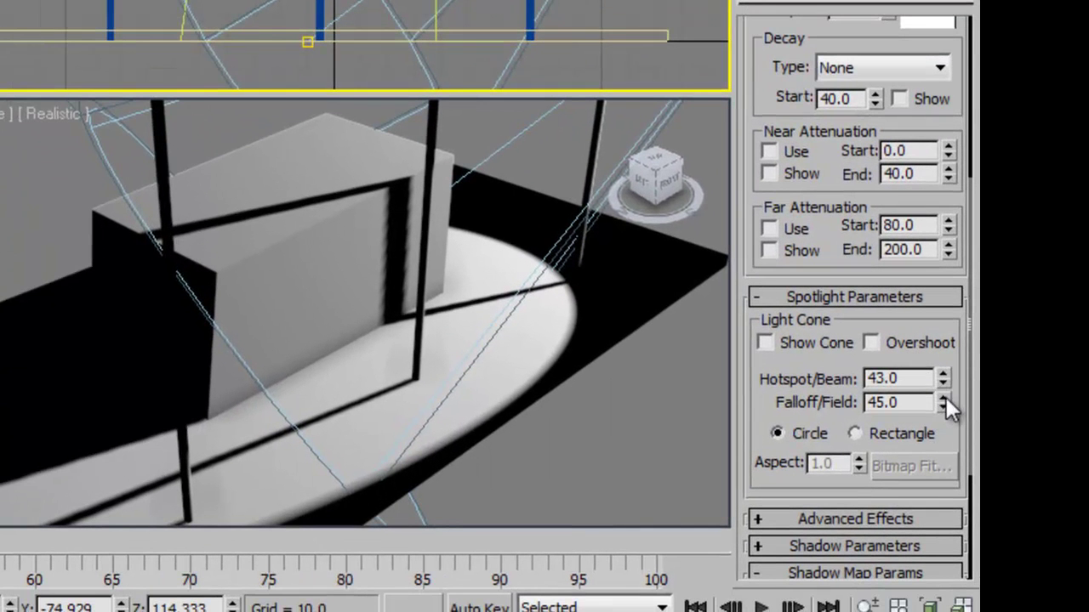
{"action": "mouse_move", "coordinate": [943, 375]}
{"action": "left_mouse_down"}
{"action": "mouse_move", "coordinate": [951, 611]}
{"action": "mouse_move", "coordinate": [939, 362]}
{"action": "left_mouse_up"}
{"action": "left_click_drag", "start_coordinate": [948, 407], "coordinate": [944, 362]}
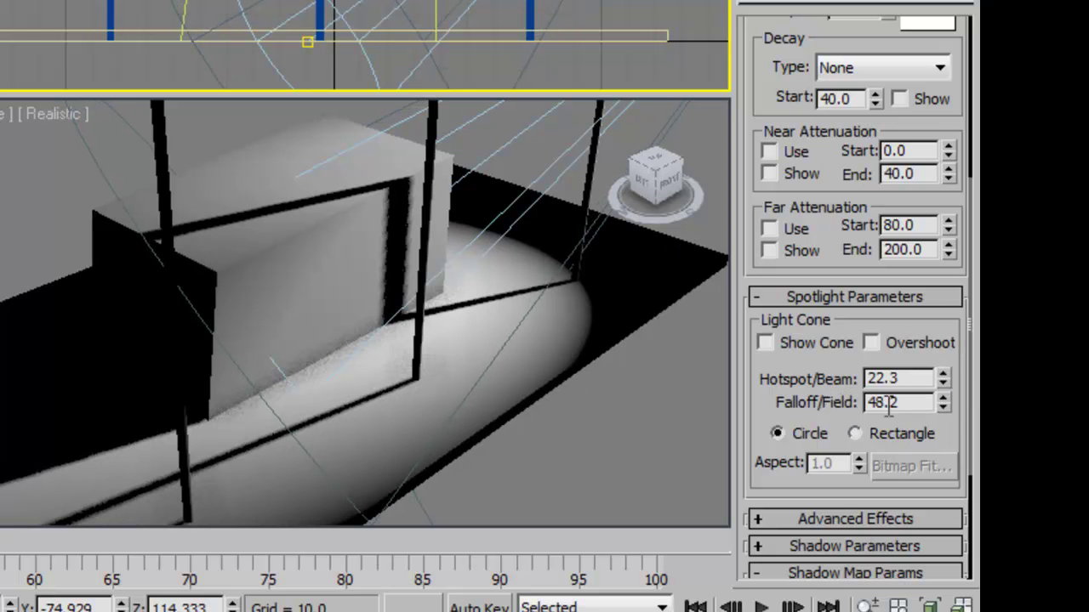
{"action": "left_click_drag", "start_coordinate": [947, 406], "coordinate": [734, 406]}
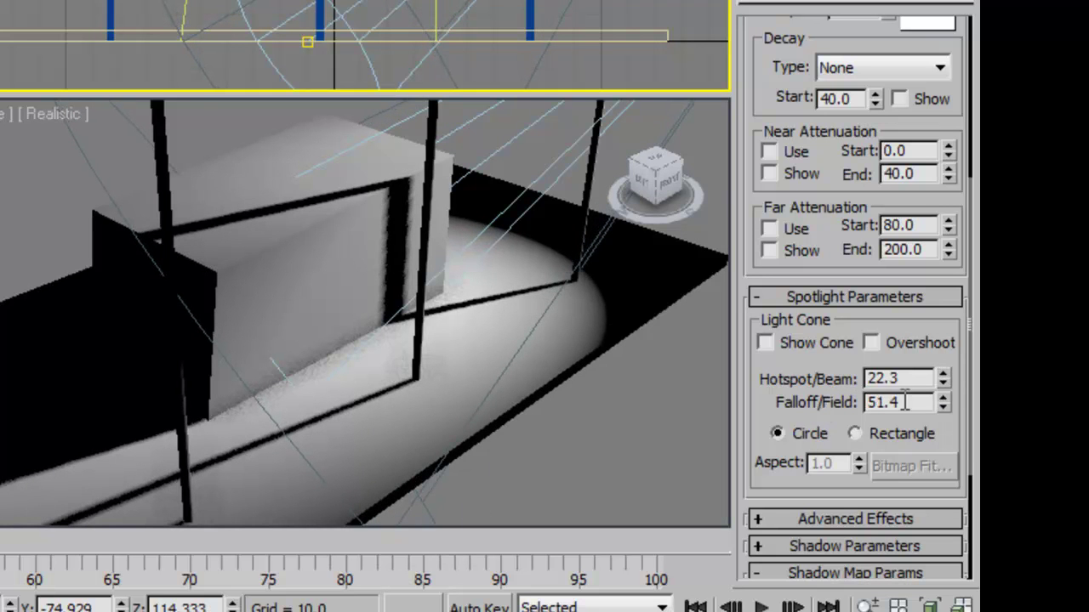
{"action": "left_click_drag", "start_coordinate": [948, 406], "coordinate": [948, 325]}
{"action": "mouse_move", "coordinate": [943, 379]}
{"action": "left_mouse_down"}
{"action": "mouse_move", "coordinate": [944, 402]}
{"action": "mouse_move", "coordinate": [943, 379]}
{"action": "left_mouse_up"}
Render the Perspective view to examine the soft light edge, then close the render
{"action": "left_click", "coordinate": [663, 364]}
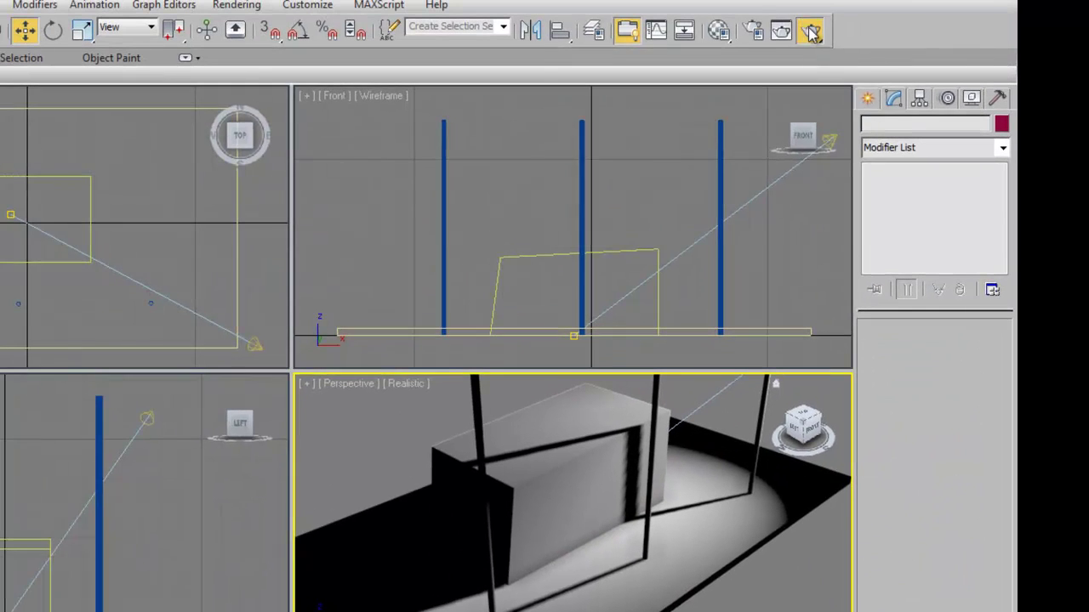
{"action": "key", "text": "shift+q"}
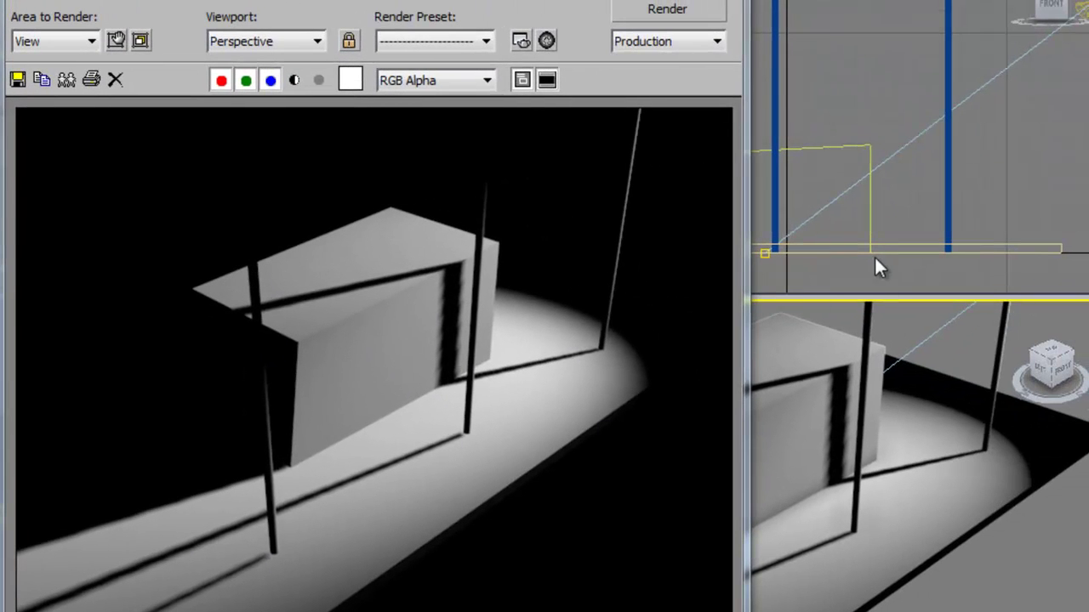
{"action": "left_click", "coordinate": [875, 259]}
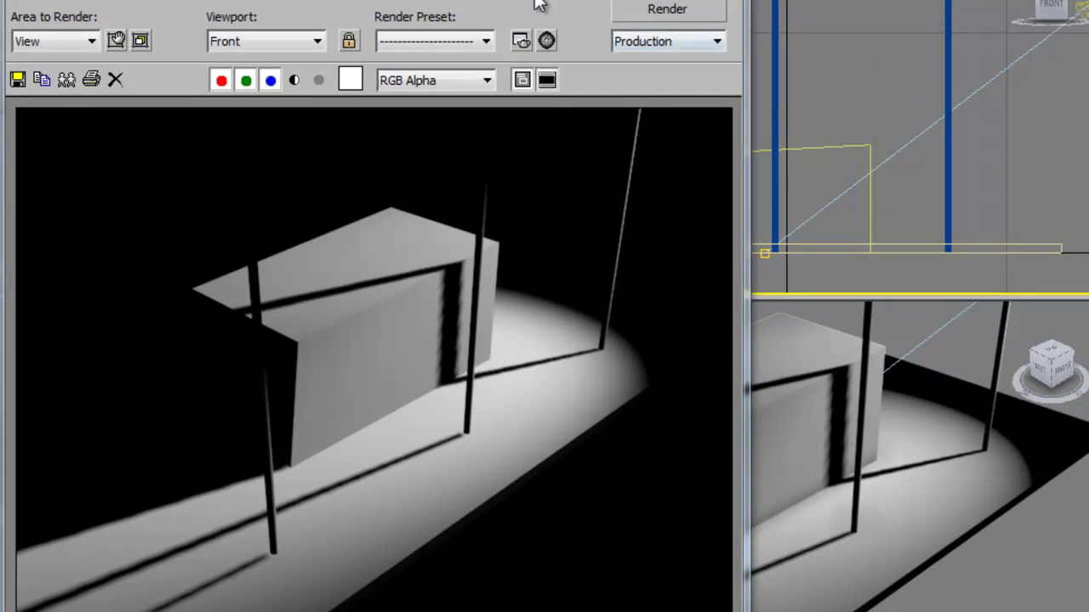
{"action": "left_click_drag", "start_coordinate": [553, 0], "coordinate": [396, 0]}
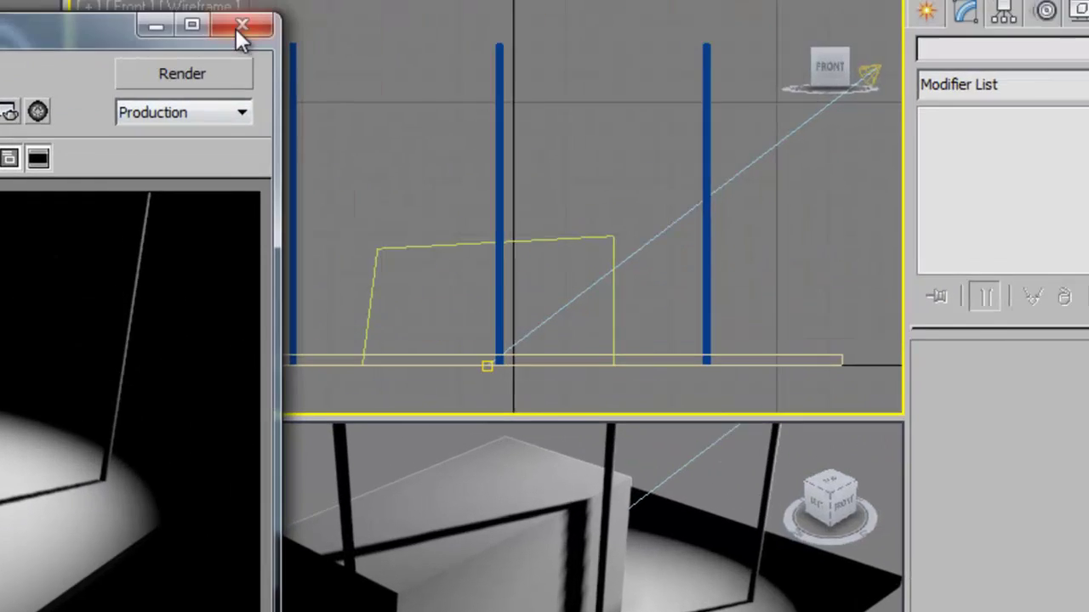
{"action": "left_click", "coordinate": [239, 30]}
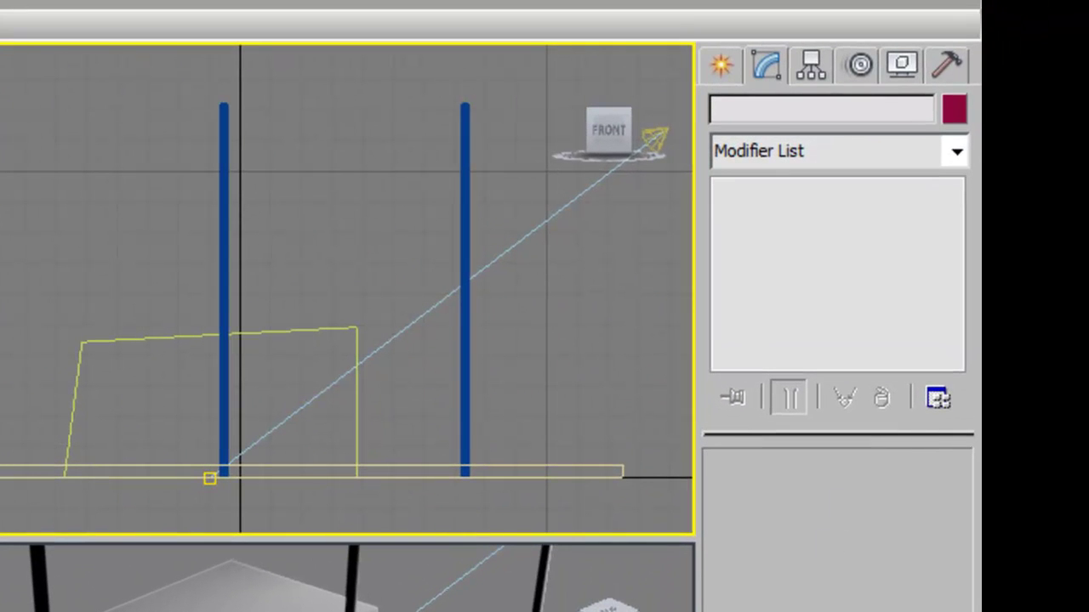
Select the spotlight and set its shadow map Size to 2000
{"action": "left_click", "coordinate": [652, 136]}
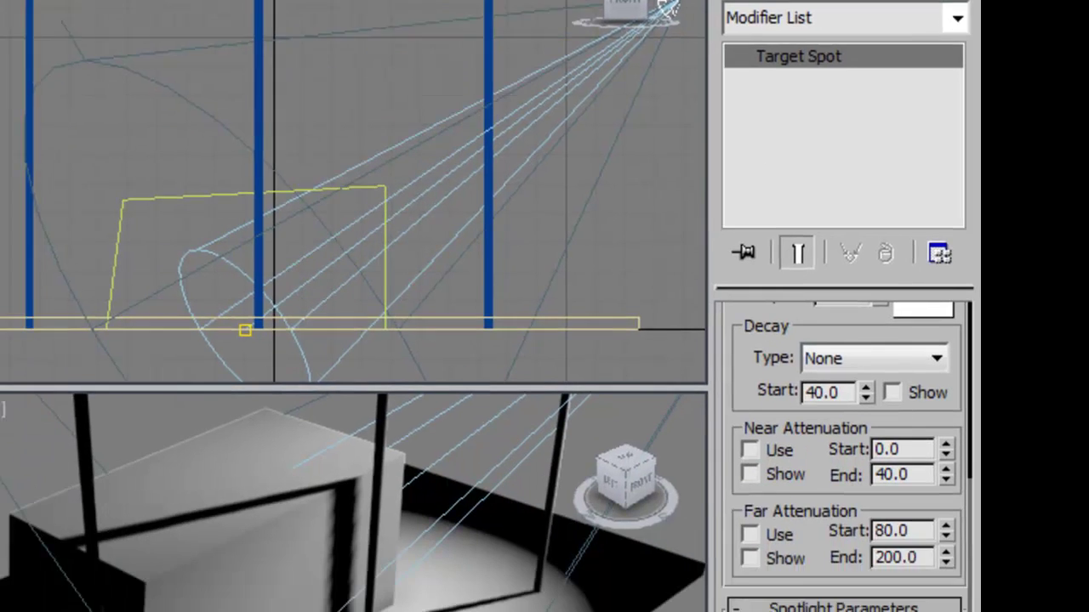
{"action": "left_click_drag", "start_coordinate": [746, 494], "coordinate": [746, 291]}
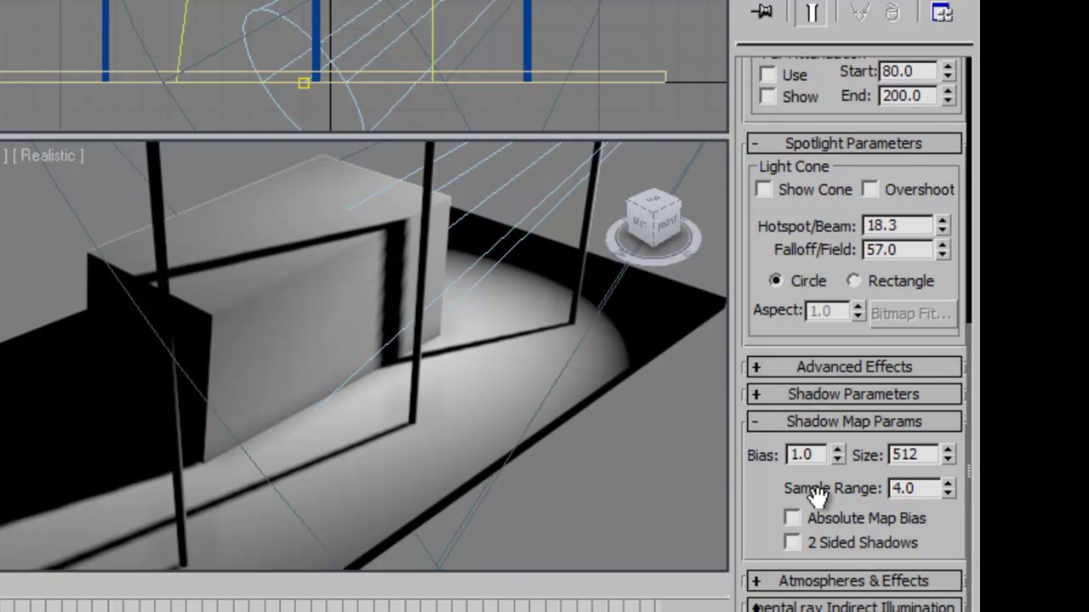
{"action": "left_click", "coordinate": [762, 423]}
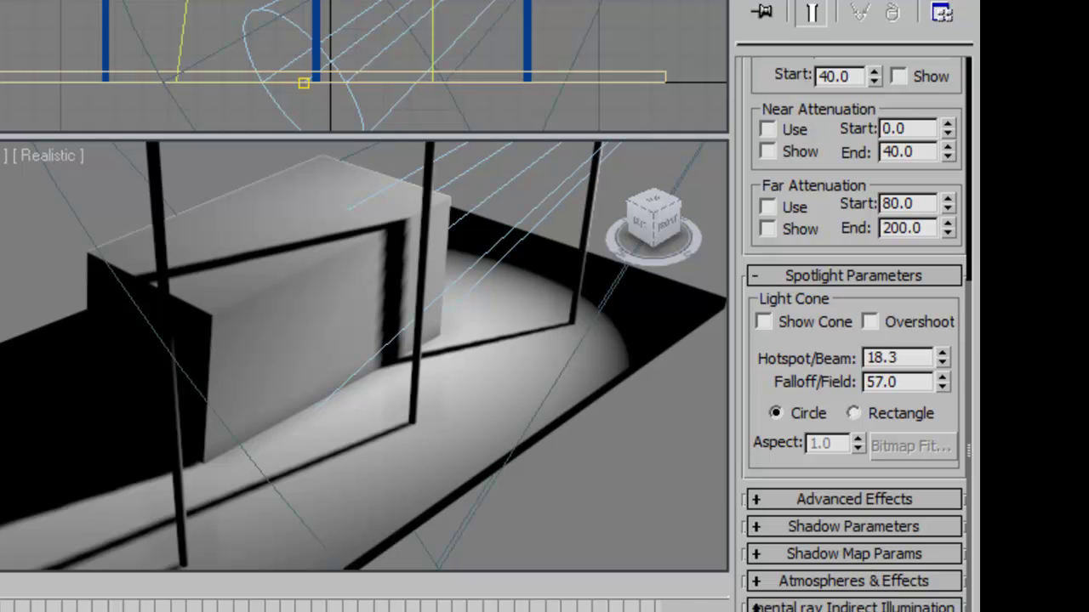
{"action": "left_click", "coordinate": [891, 555]}
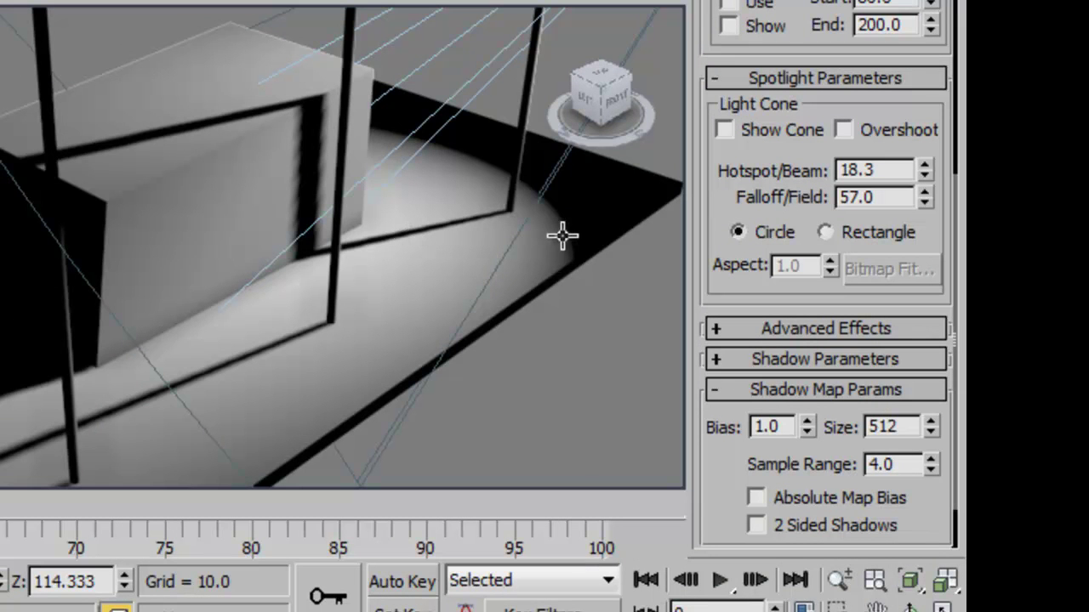
{"action": "double_click", "coordinate": [908, 426]}
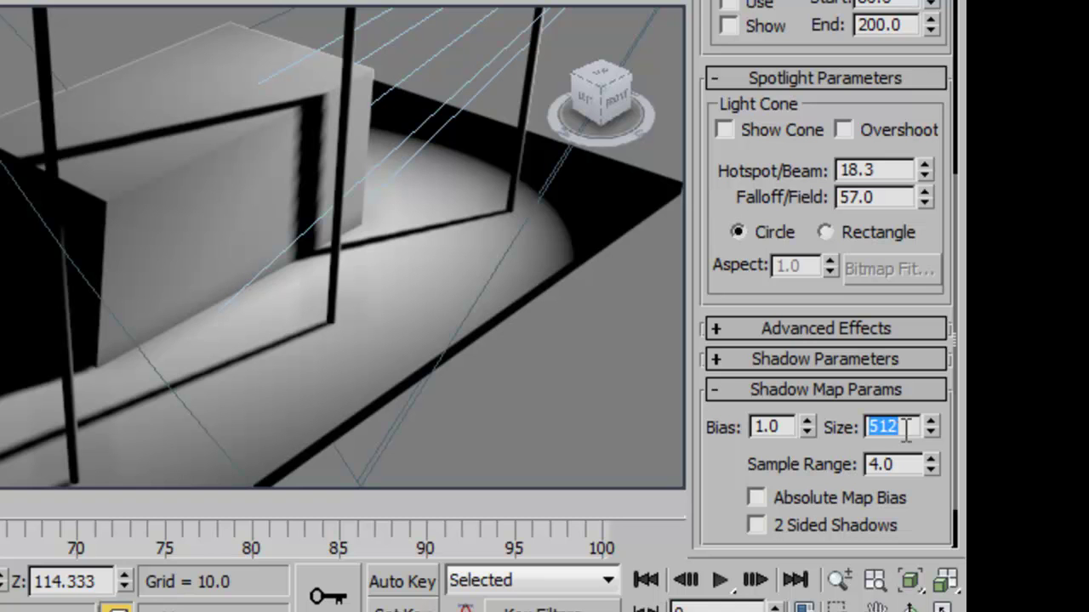
{"action": "left_click_drag", "start_coordinate": [906, 429], "coordinate": [819, 444]}
{"action": "type", "text": "2000"}
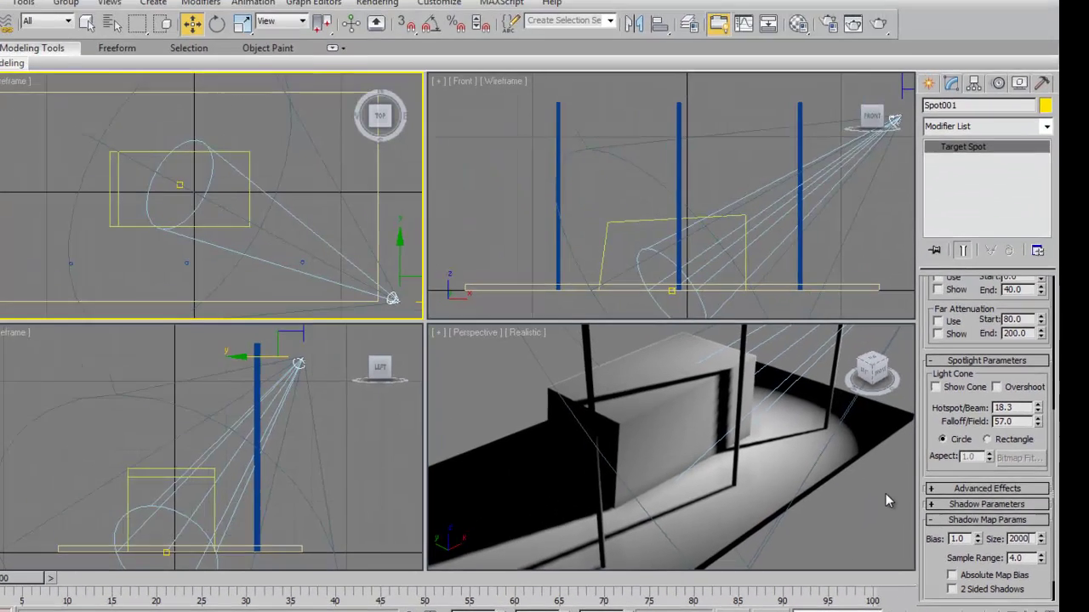
Deselect the spotlight and render the Perspective view to examine the shadows at the higher map resolution
{"action": "left_click", "coordinate": [627, 339]}
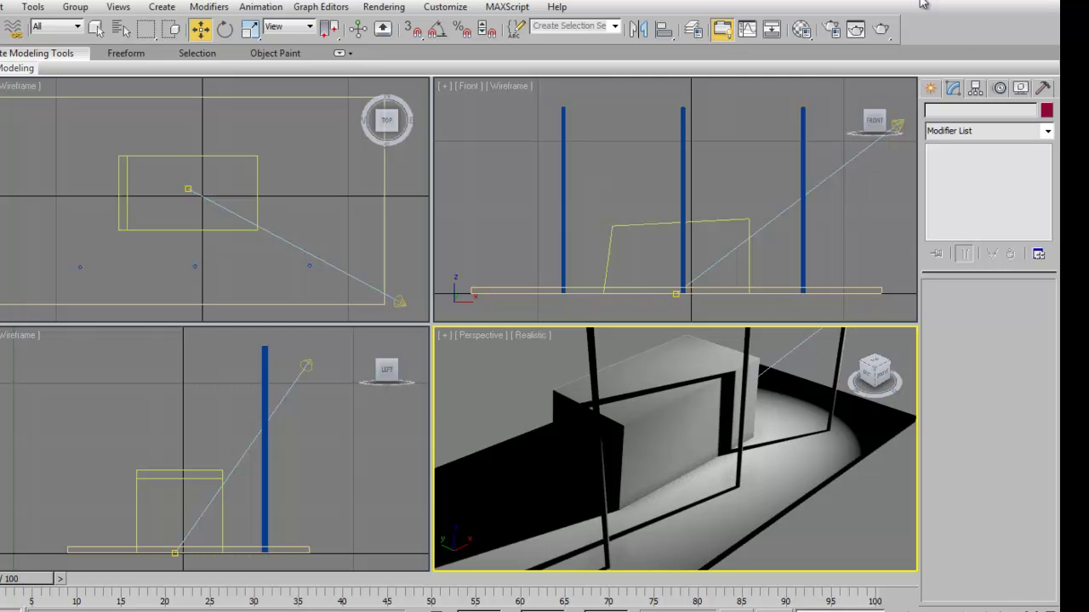
{"action": "left_click", "coordinate": [881, 31]}
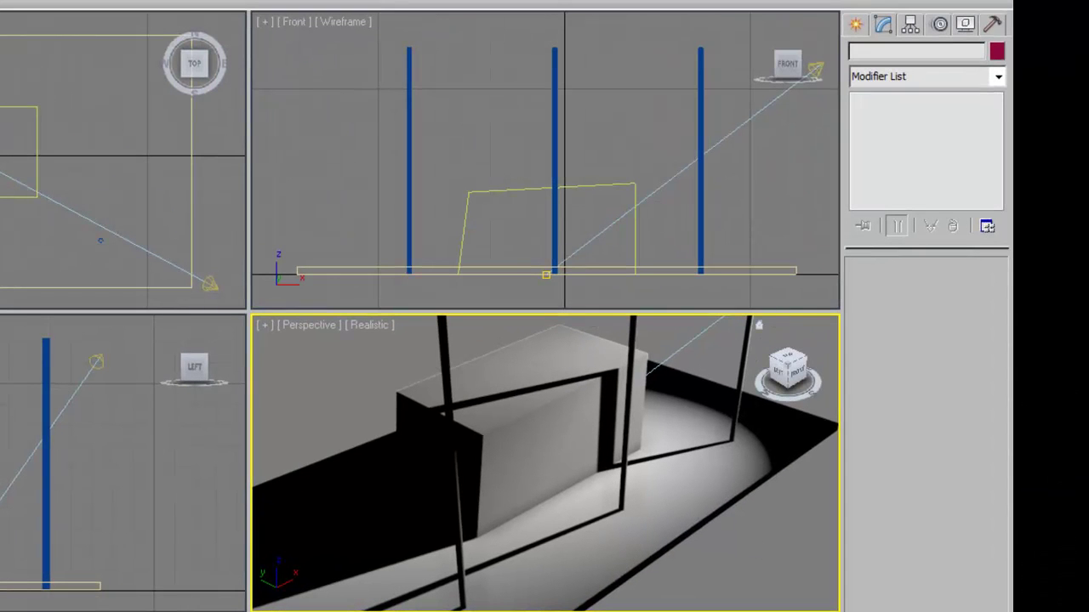
{"action": "key", "text": "F9"}
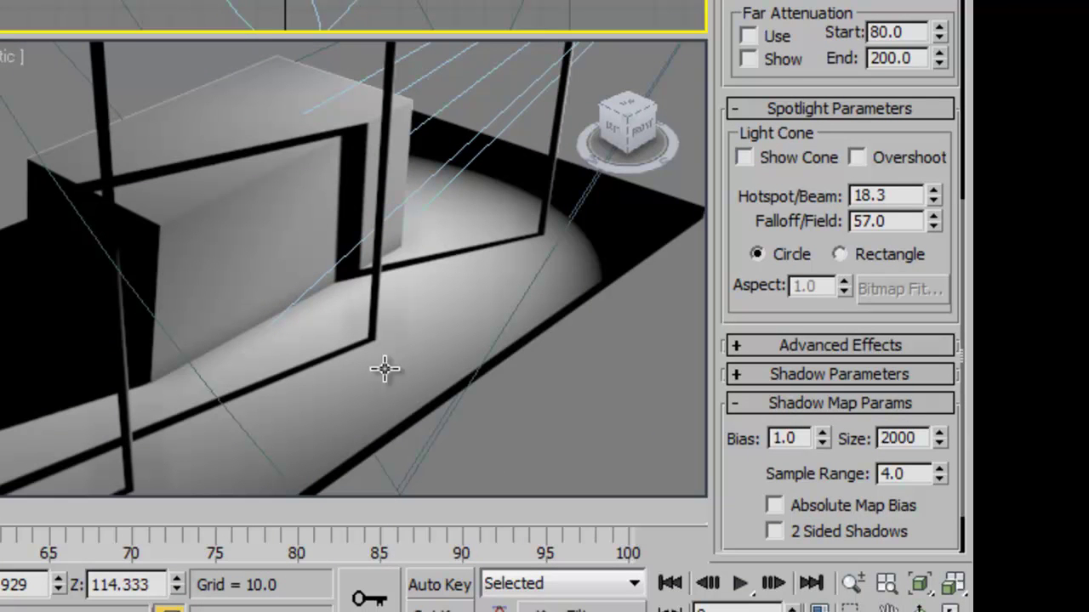
Set the spotlight's shadow map Bias to 0.01 and render the Perspective view to check where the shadows meet the poles
{"action": "double_click", "coordinate": [802, 436]}
{"action": "type", "text": "0.01"}
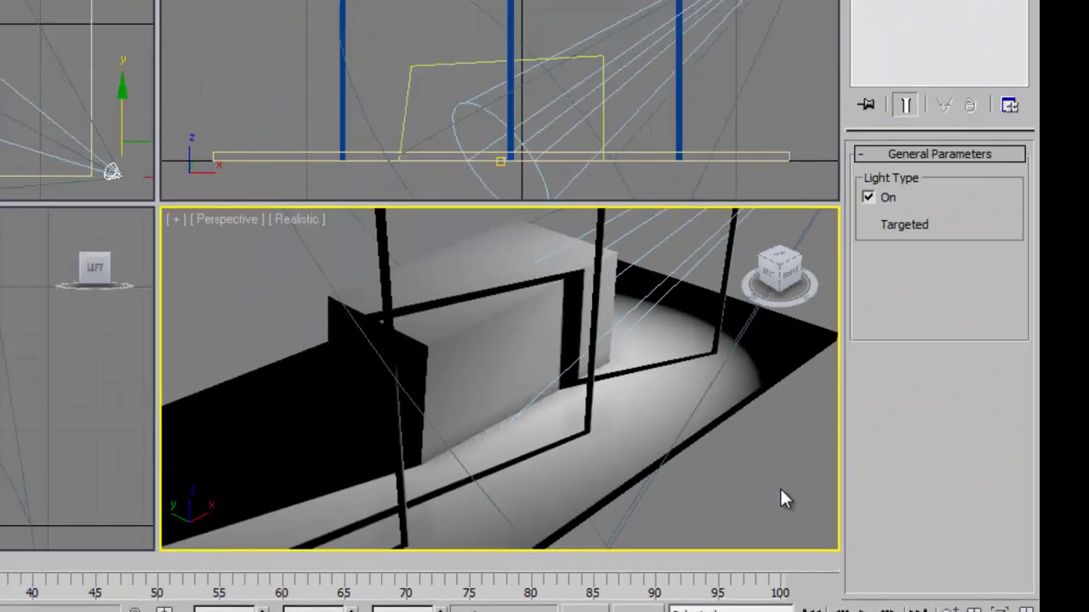
{"action": "left_click", "coordinate": [780, 491]}
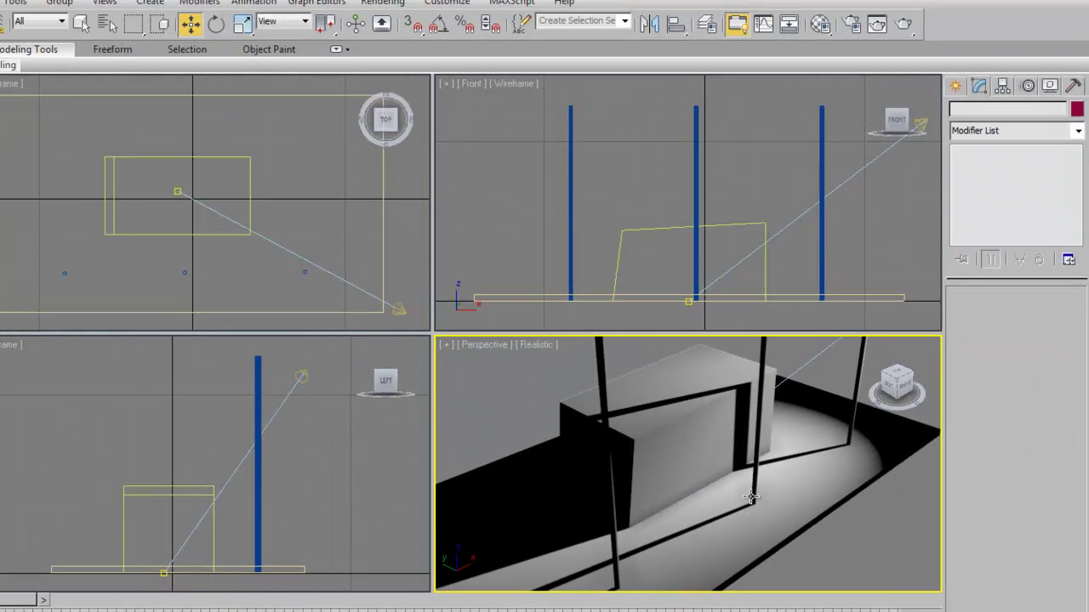
{"action": "left_click", "coordinate": [904, 26]}
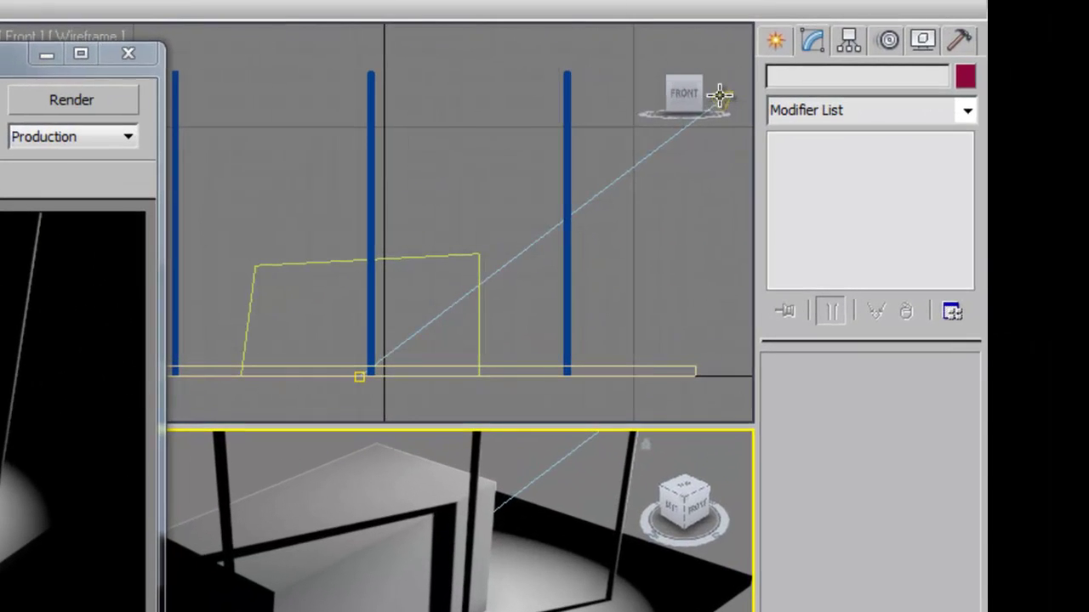
Set the spotlight's shadow Sample Range to 12 and render the Perspective view to compare the shadow edges
{"action": "left_click", "coordinate": [1027, 64]}
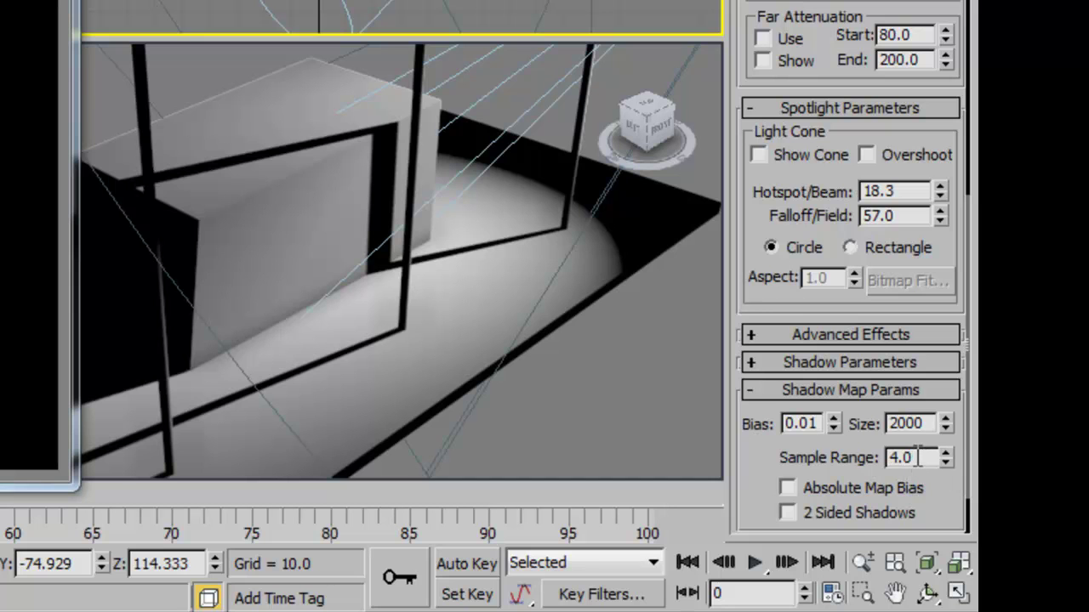
{"action": "double_click", "coordinate": [918, 458]}
{"action": "type", "text": "12"}
{"action": "left_click", "coordinate": [621, 416]}
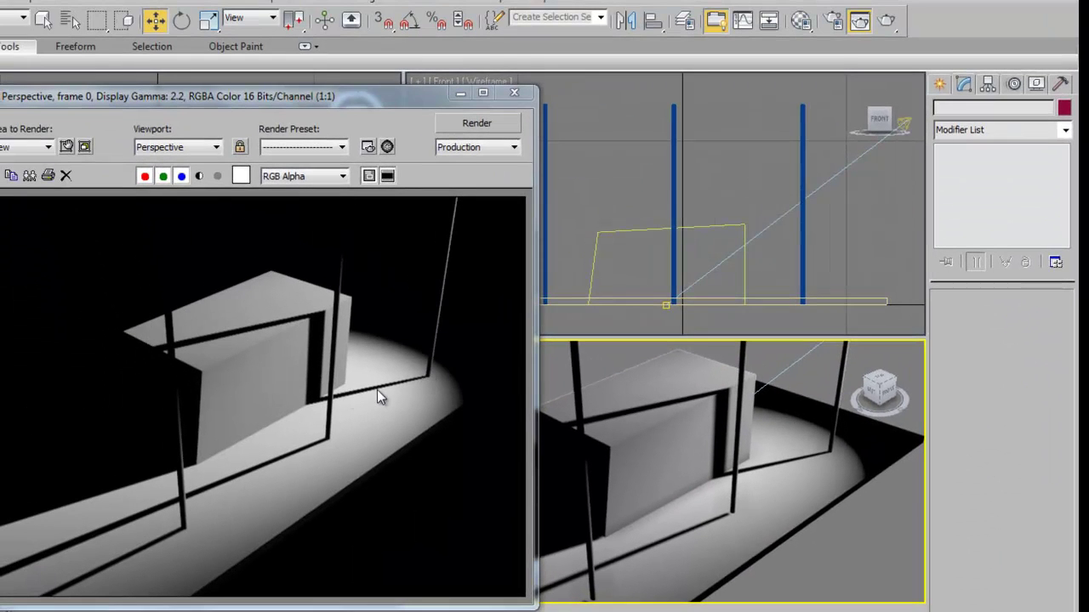
{"action": "left_click", "coordinate": [859, 19]}
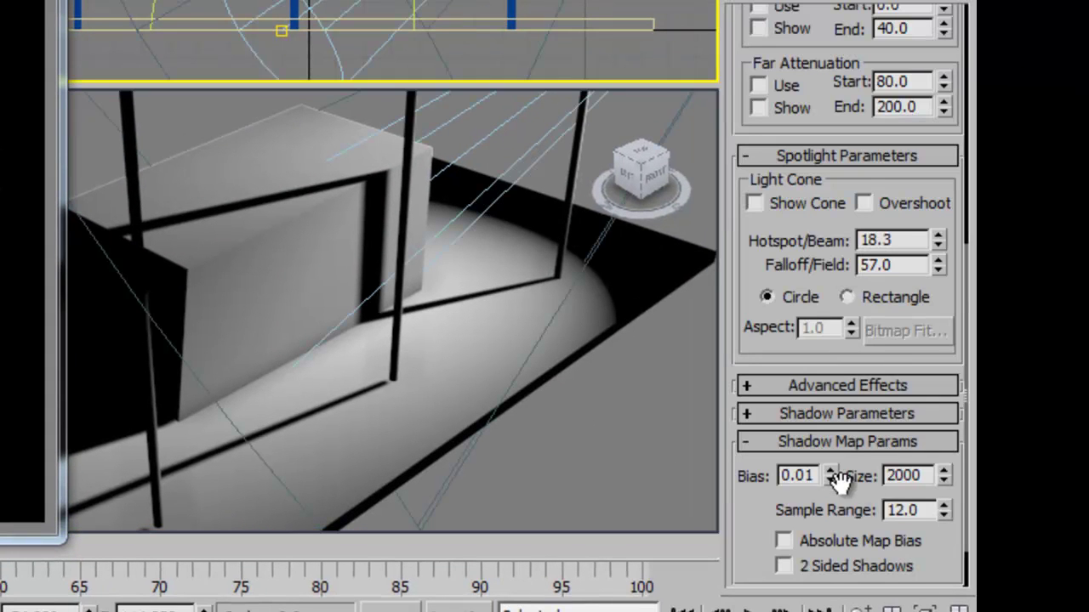
Raise the spotlight's shadow Sample Range to 24 and render the Perspective view again
{"action": "double_click", "coordinate": [915, 510]}
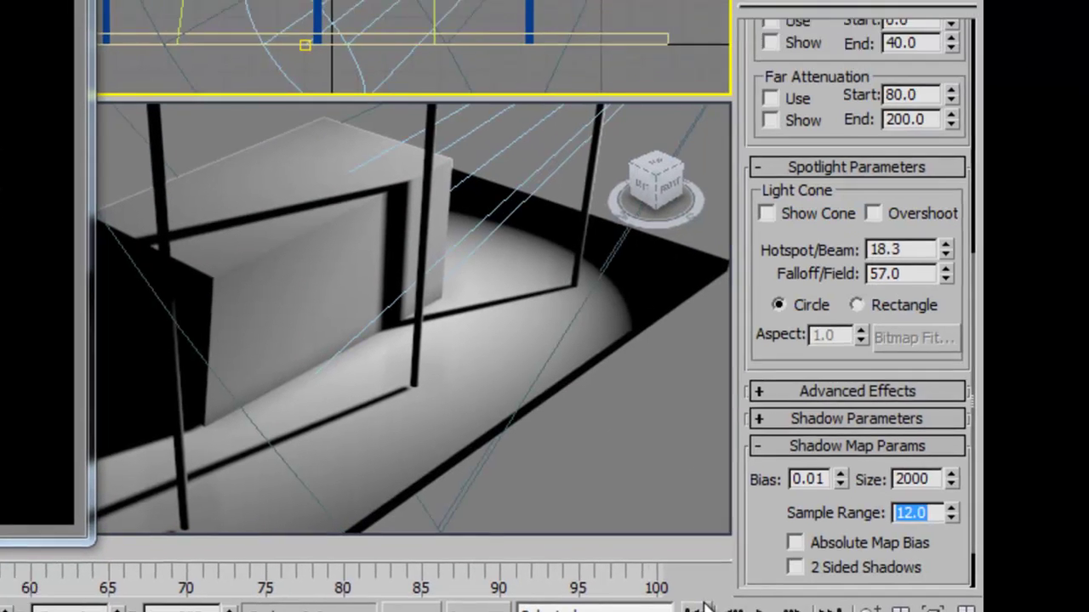
{"action": "type", "text": "24"}
{"action": "left_click", "coordinate": [568, 470]}
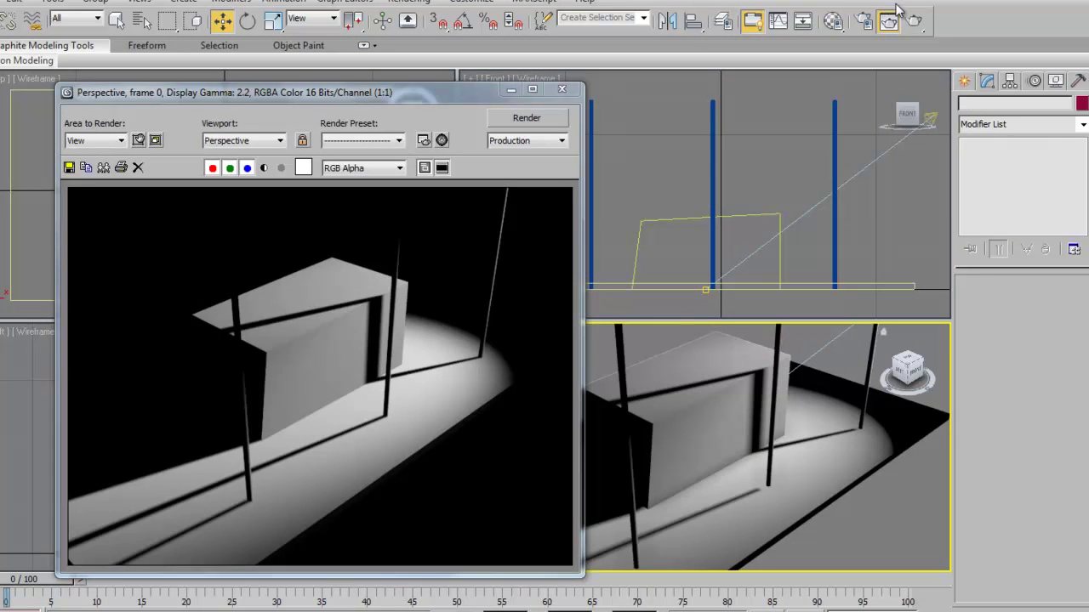
{"action": "left_click", "coordinate": [895, 11]}
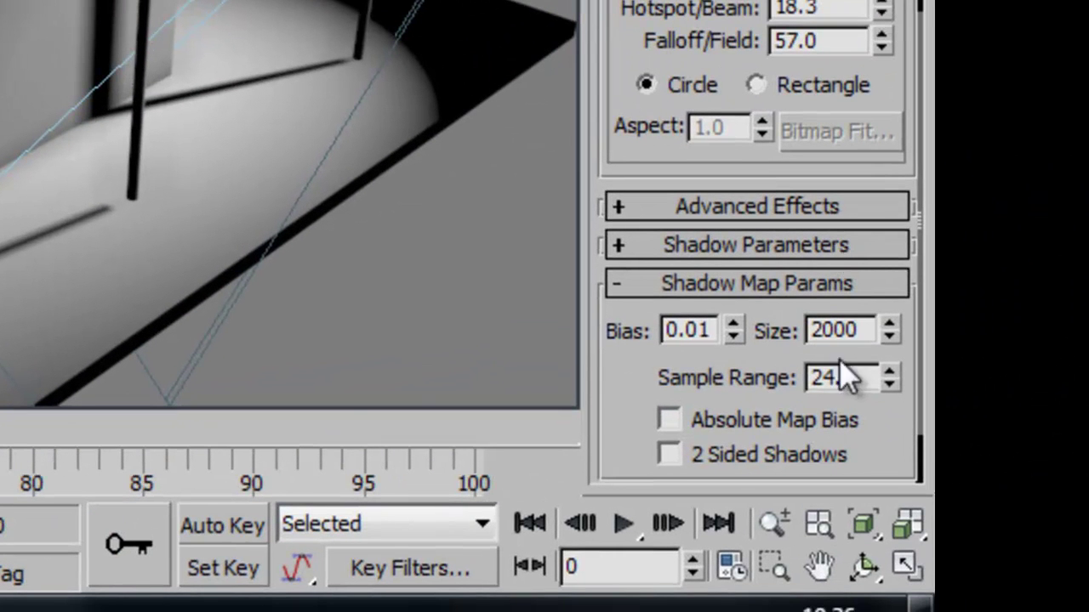
Set the spotlight's shadow Sample Range to 18 and render the Perspective view to check the shadow softness
{"action": "left_click_drag", "start_coordinate": [868, 378], "coordinate": [347, 424]}
{"action": "type", "text": "18"}
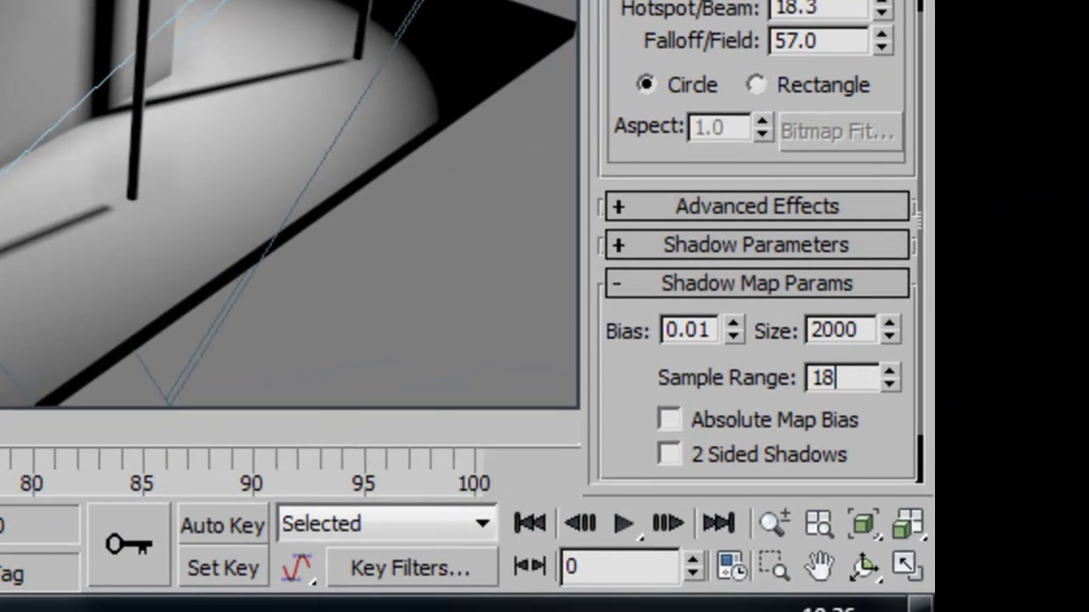
{"action": "key", "text": "Return"}
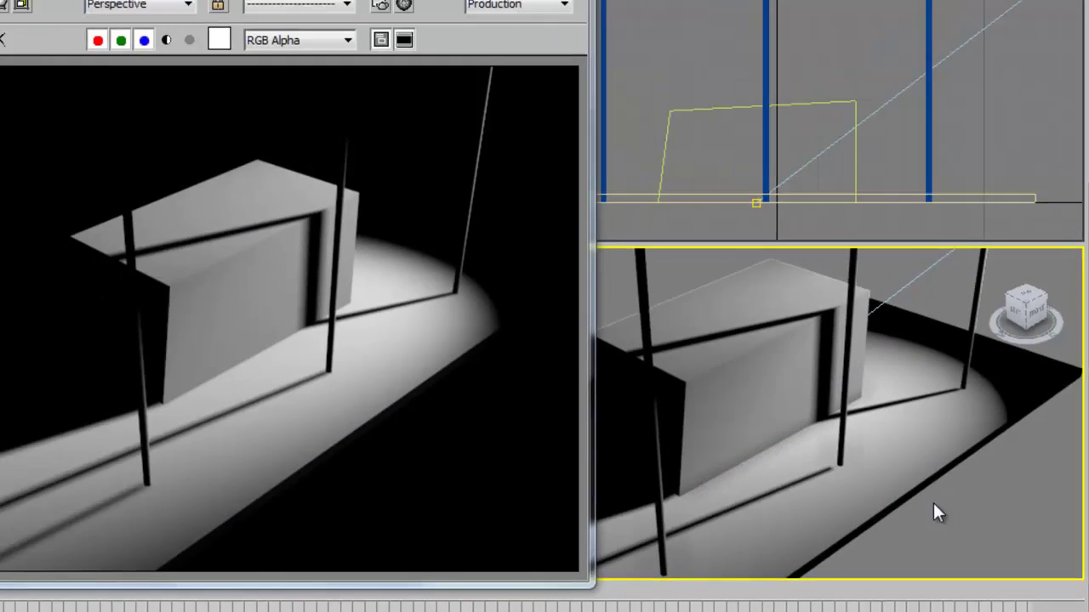
{"action": "key", "text": "shift+q"}
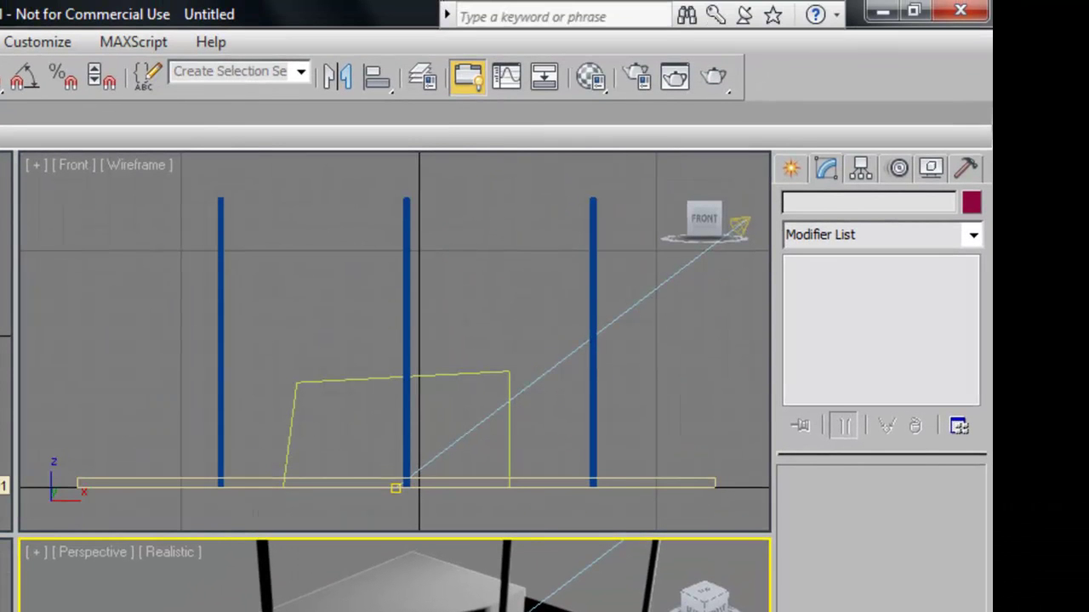
Look at the Photometric light types available for creation, then return to the Standard light types
{"action": "left_click", "coordinate": [1, 482]}
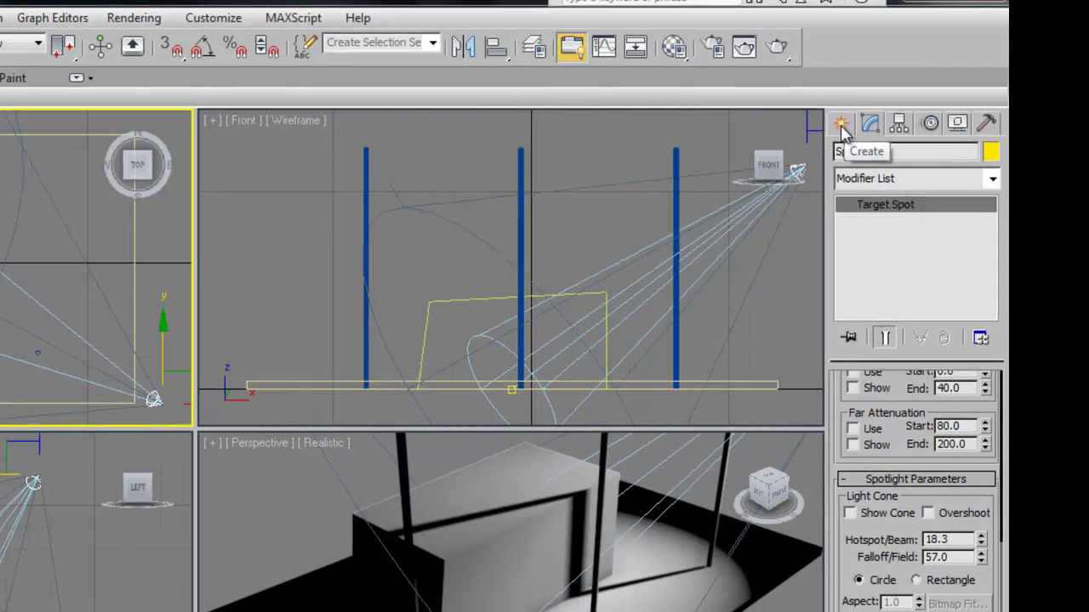
{"action": "left_click", "coordinate": [841, 125]}
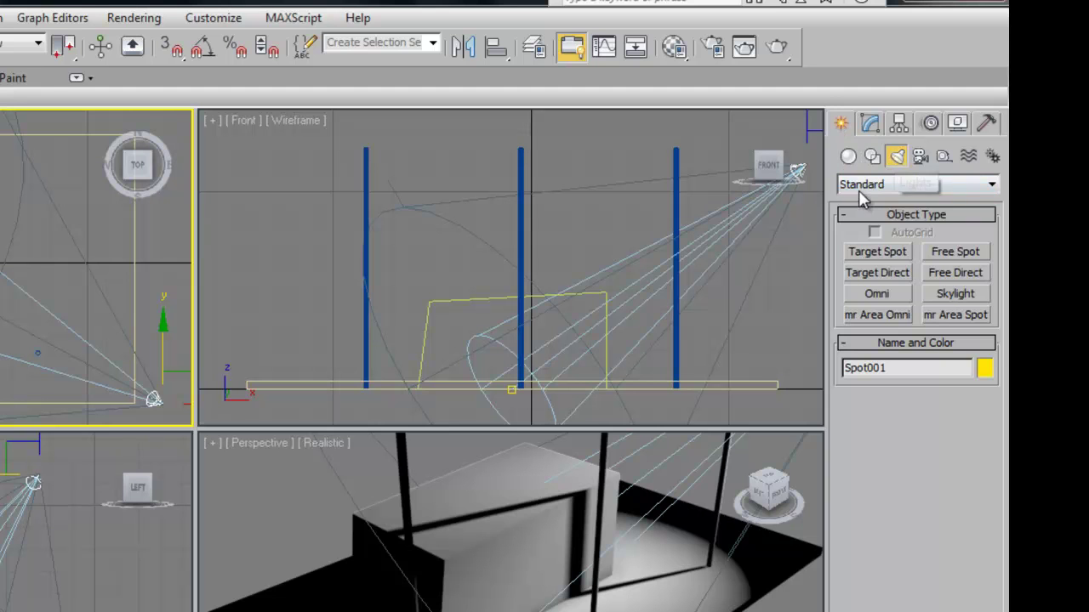
{"action": "left_click", "coordinate": [993, 186]}
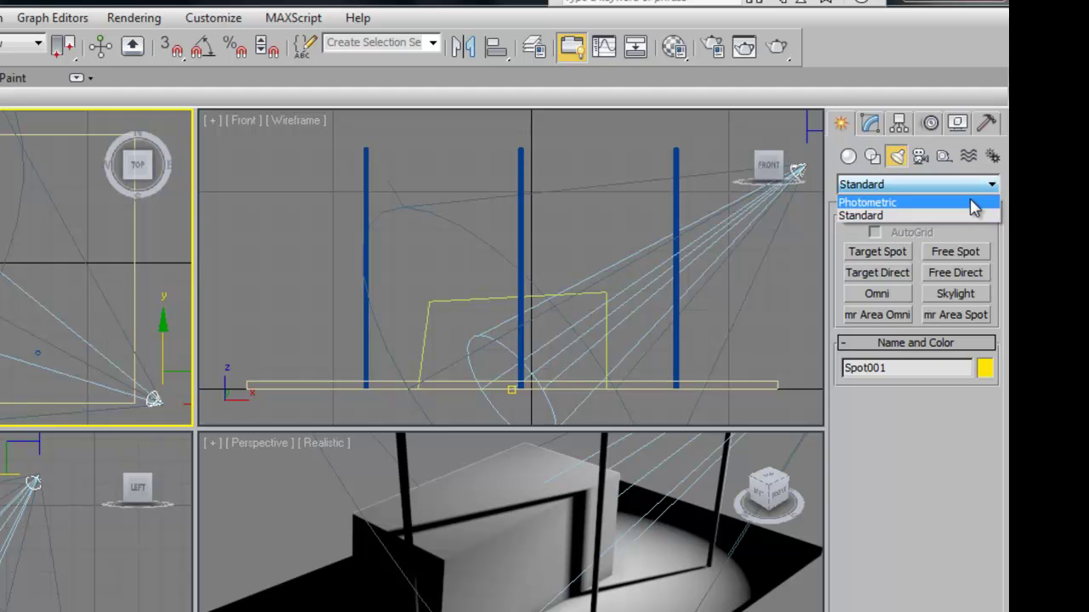
{"action": "left_click", "coordinate": [974, 201]}
{"action": "left_click", "coordinate": [992, 186]}
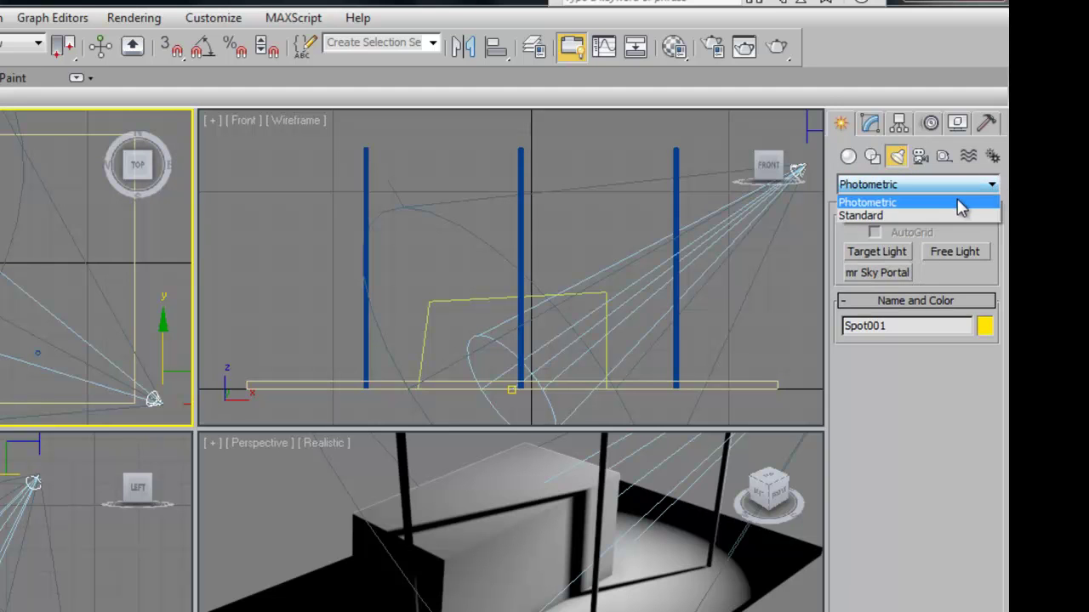
{"action": "left_click", "coordinate": [936, 213]}
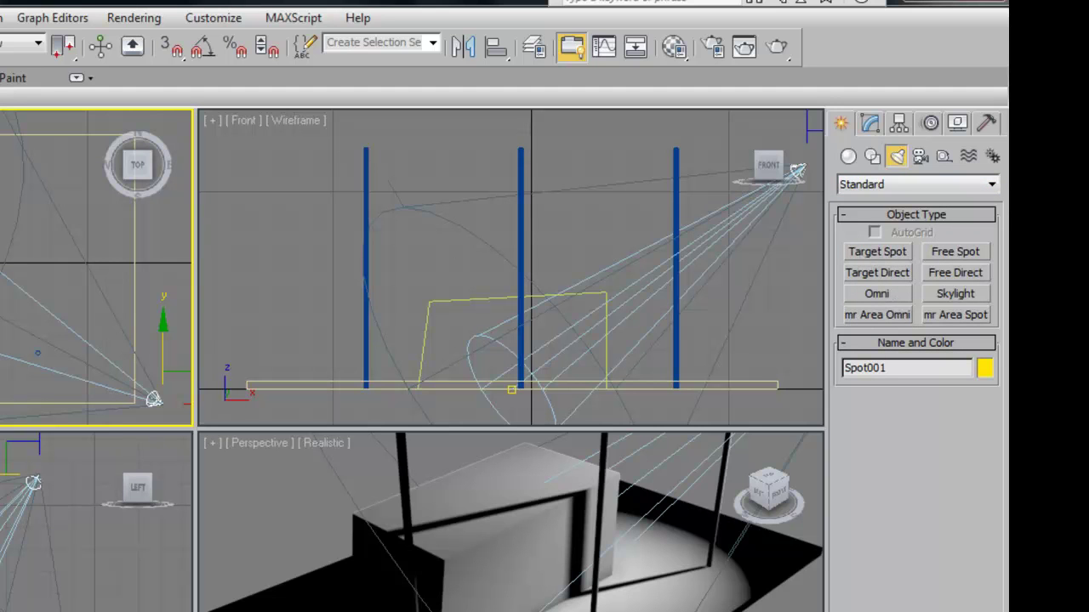
Create an Omni light beside the box in the Top view, and raise it above box height in the Front view
{"action": "left_click", "coordinate": [874, 294]}
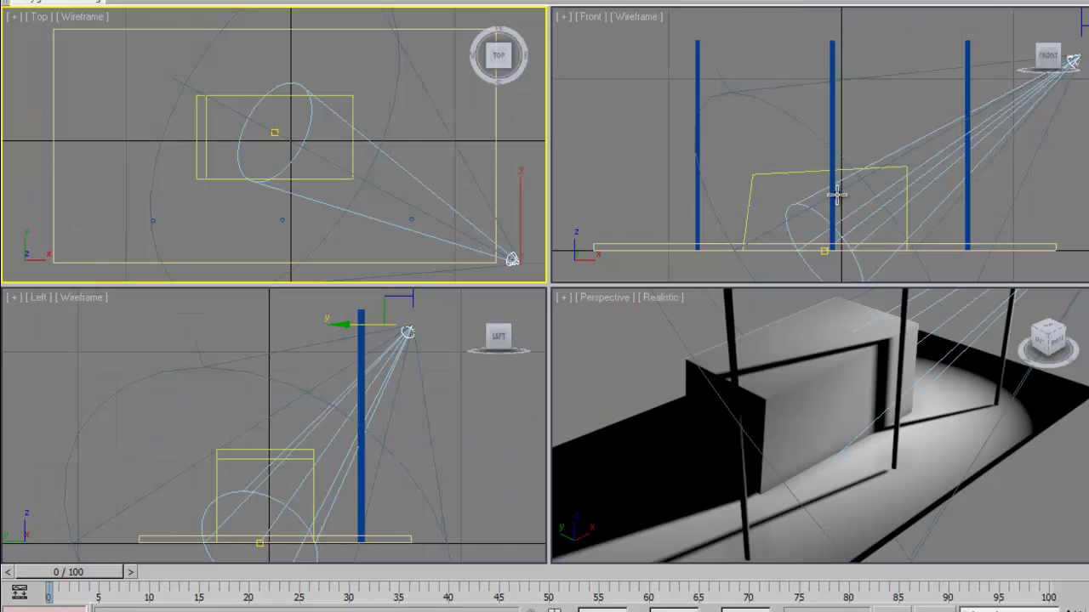
{"action": "left_click", "coordinate": [121, 159]}
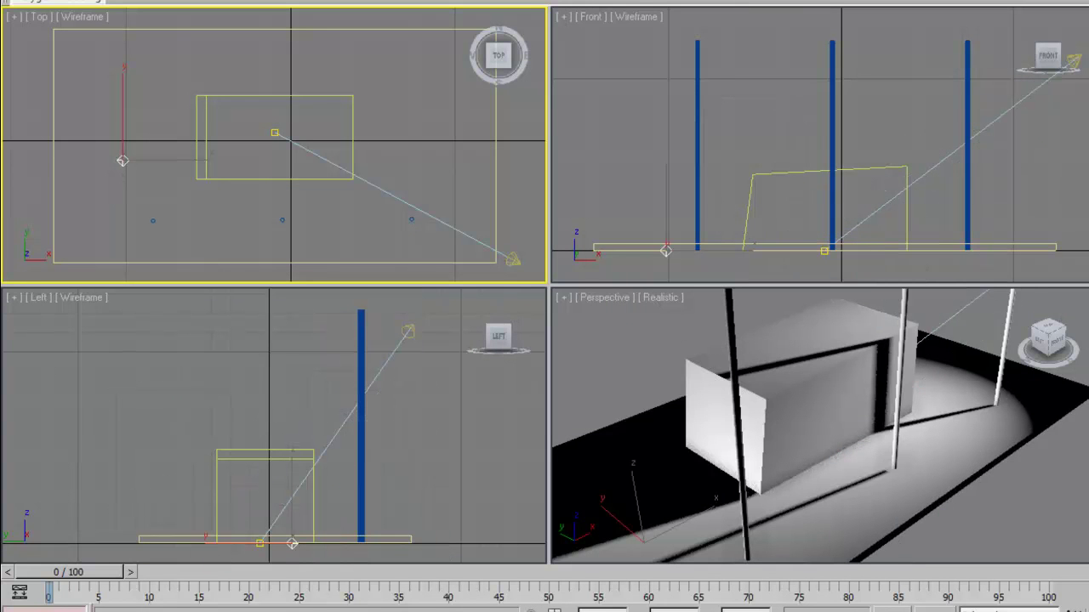
{"action": "left_click", "coordinate": [285, 1]}
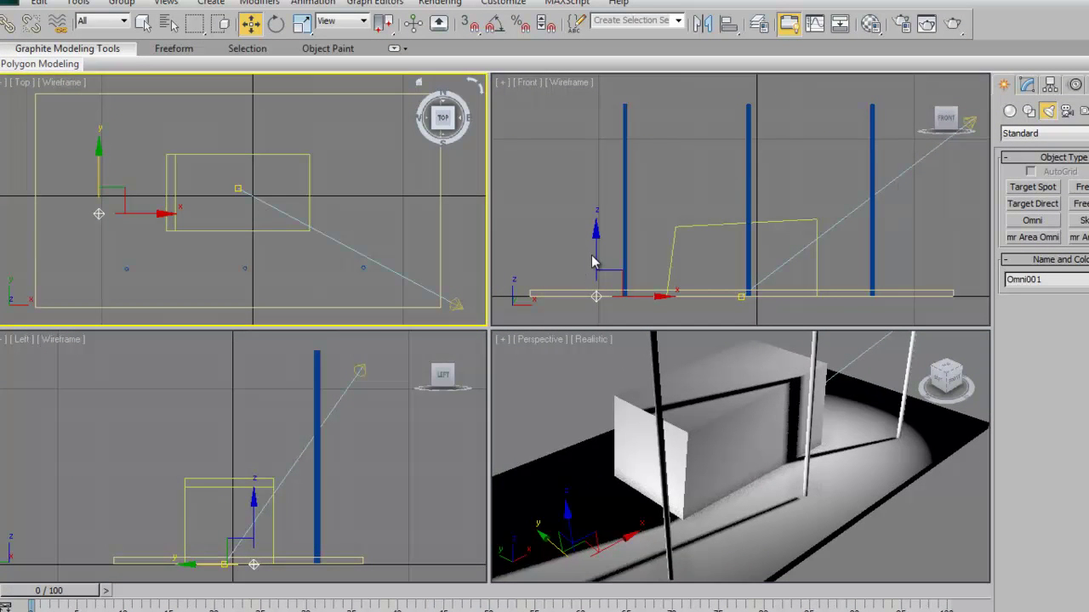
{"action": "left_click_drag", "start_coordinate": [645, 228], "coordinate": [643, 146]}
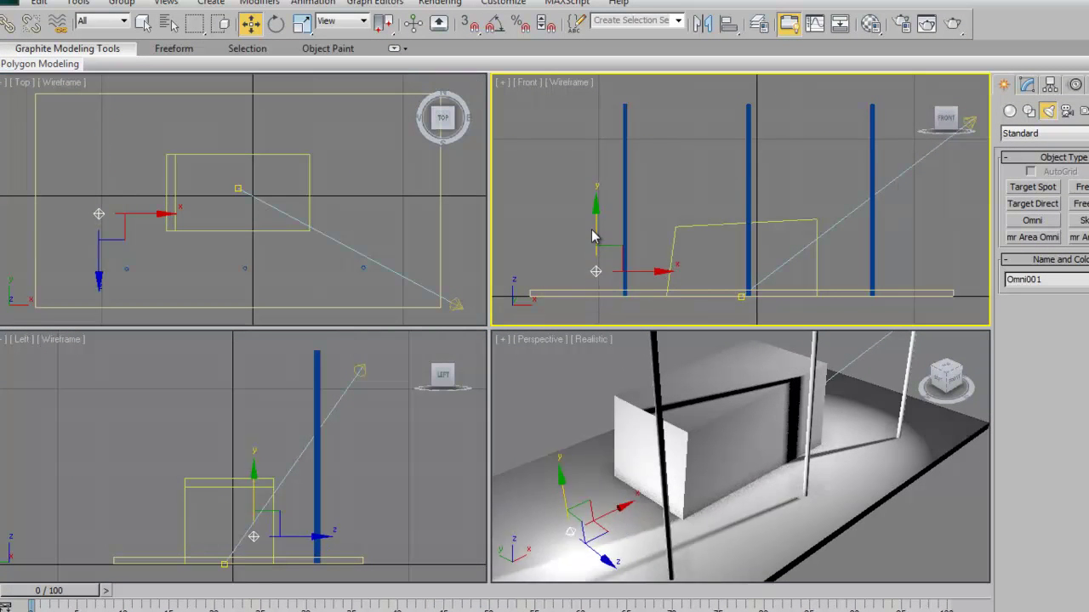
{"action": "left_click_drag", "start_coordinate": [593, 187], "coordinate": [593, 155]}
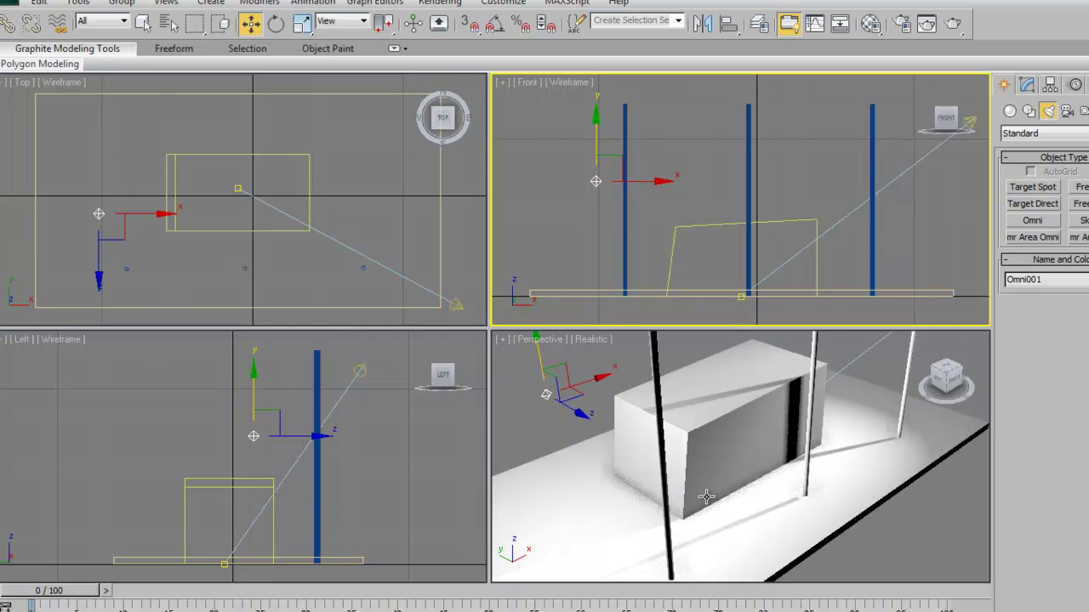
Render the Perspective view to examine the scene lit by both lights, then close the render
{"action": "left_click", "coordinate": [876, 377]}
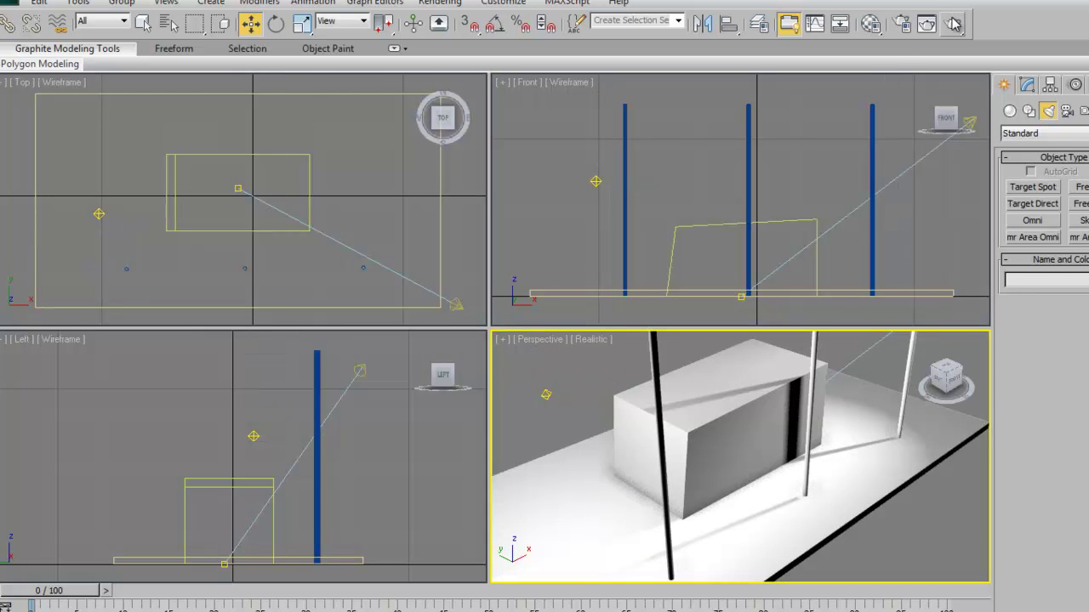
{"action": "left_click", "coordinate": [952, 24]}
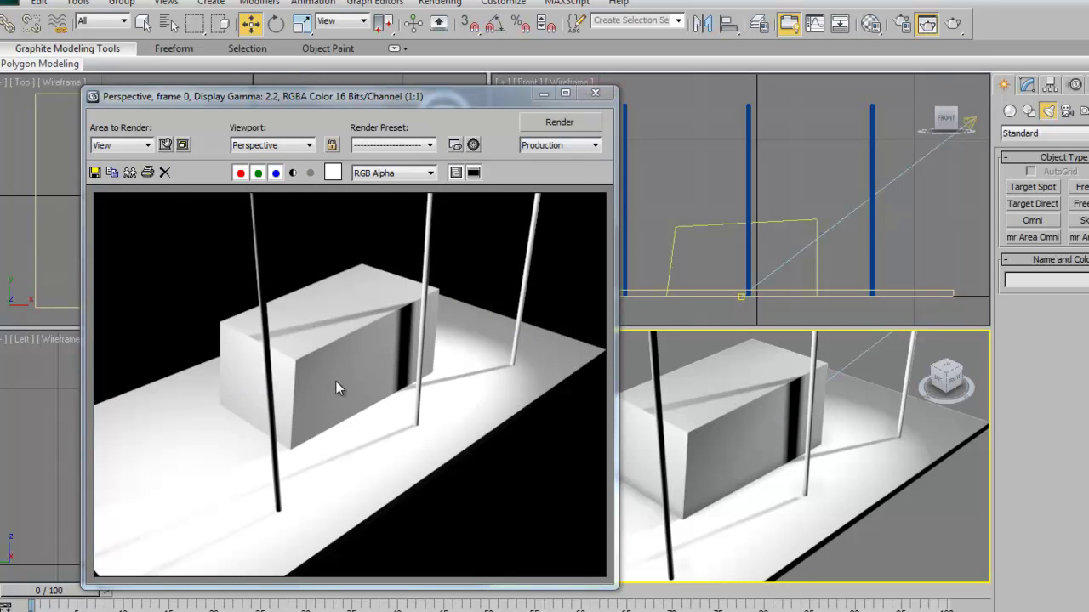
{"action": "left_click", "coordinate": [595, 95]}
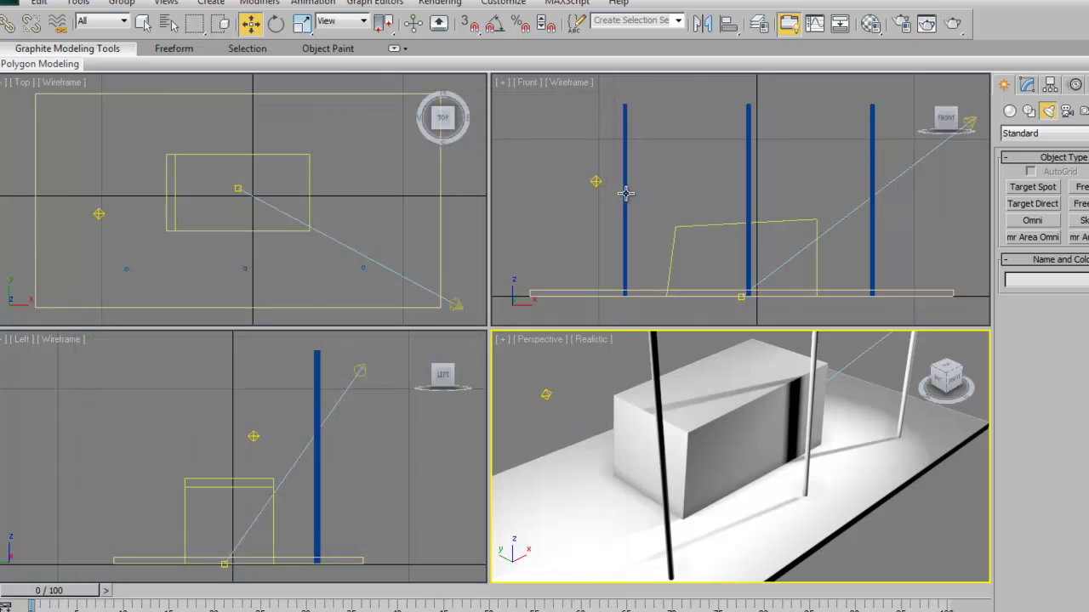
Reposition the Omni light in the Front view so it sits farther out beside the first pole, above box height
{"action": "left_click", "coordinate": [595, 181]}
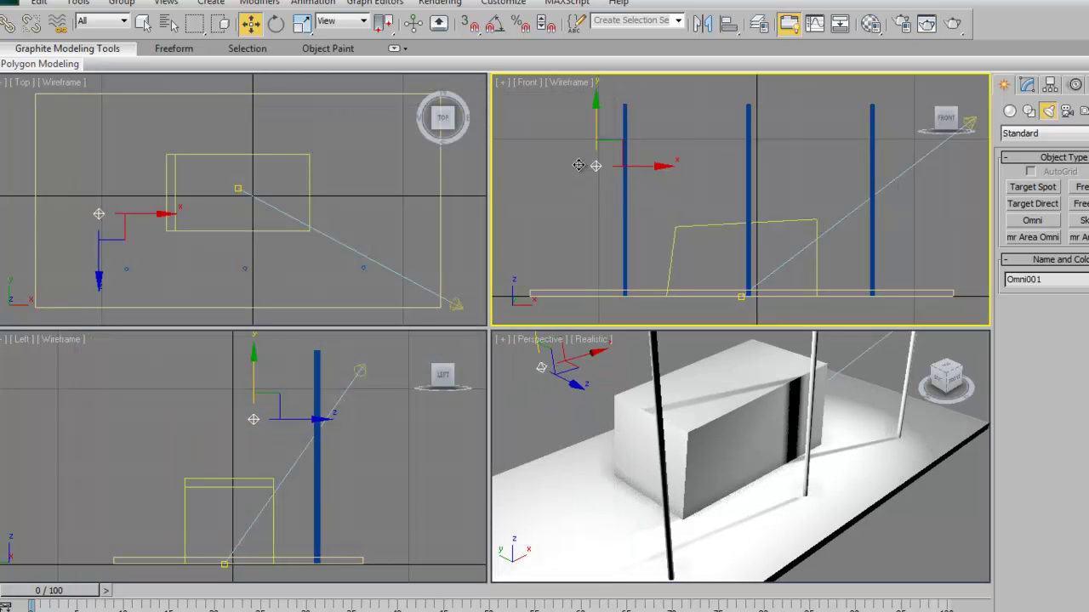
{"action": "left_click_drag", "start_coordinate": [586, 135], "coordinate": [602, 163]}
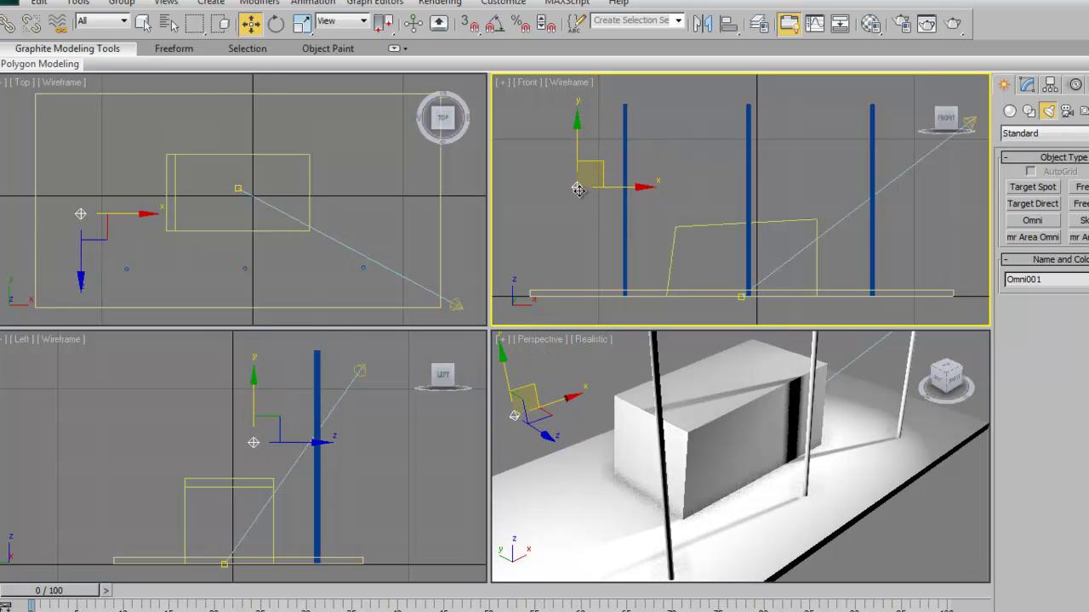
{"action": "left_click_drag", "start_coordinate": [578, 189], "coordinate": [578, 182]}
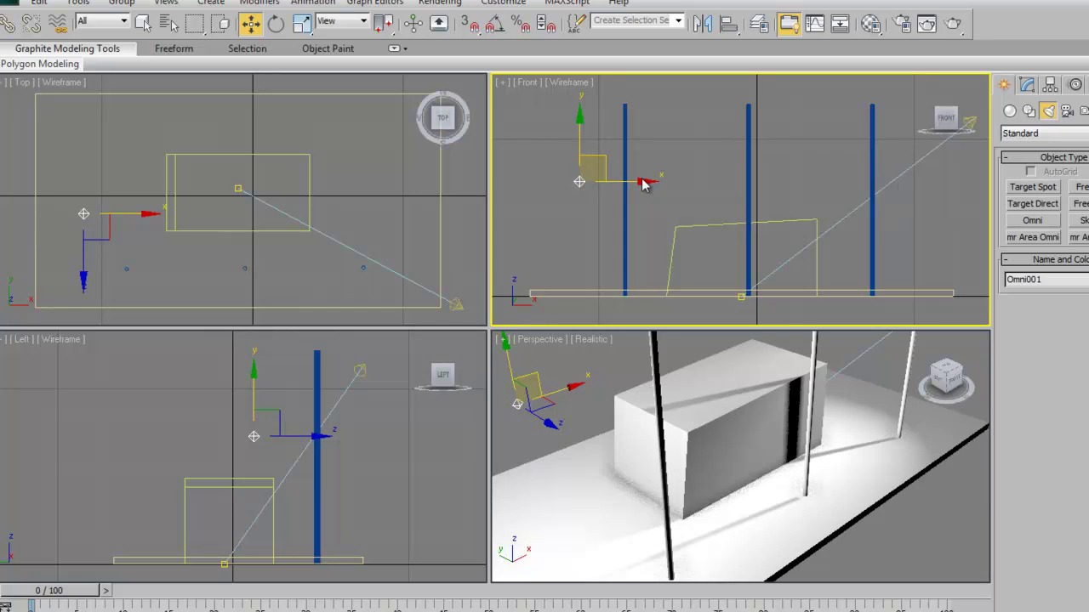
Reduce the Omni light's intensity multiplier to 0.51, render the Perspective view to check it, and close the render
{"action": "mouse_move", "coordinate": [974, 119]}
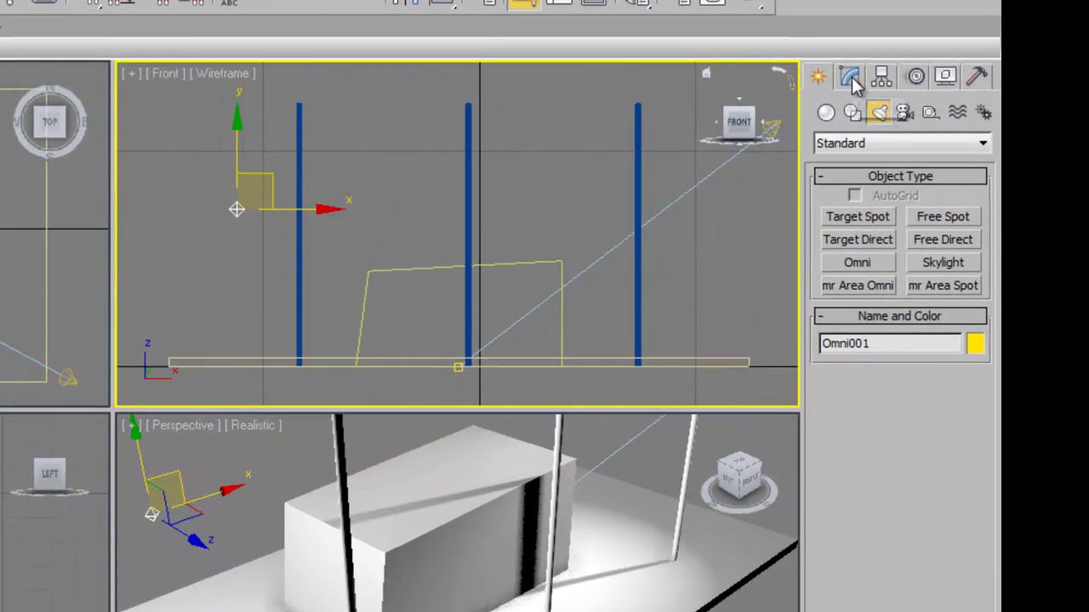
{"action": "left_click", "coordinate": [850, 78]}
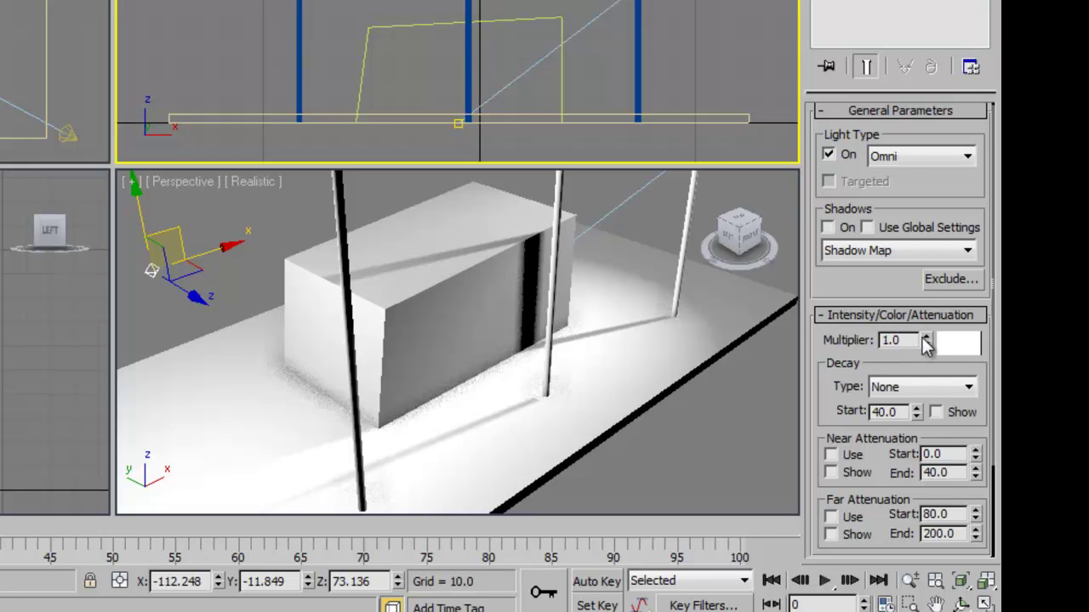
{"action": "left_click_drag", "start_coordinate": [926, 343], "coordinate": [930, 390]}
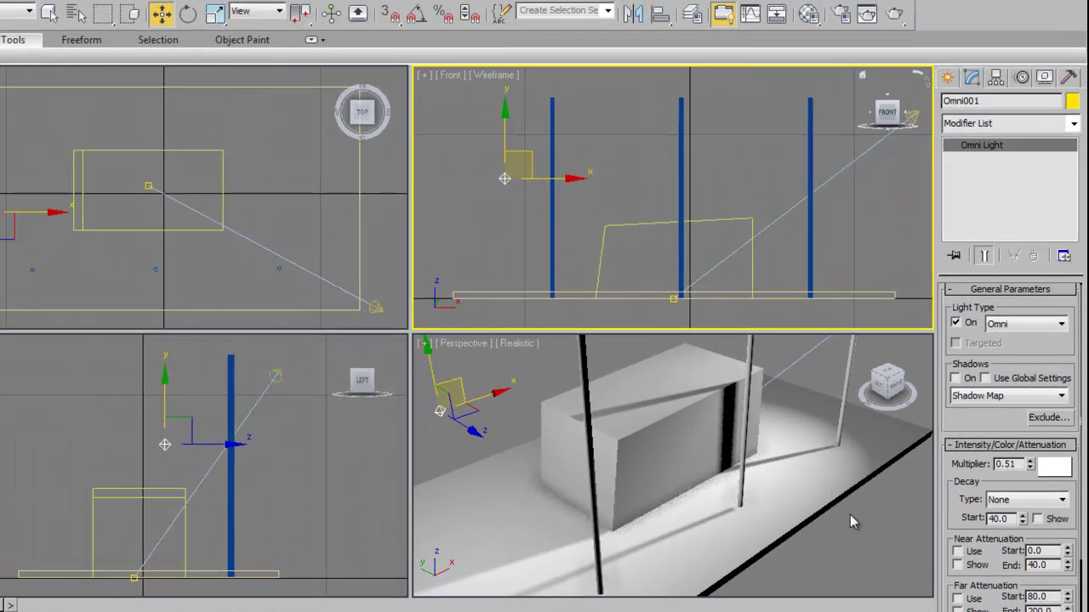
{"action": "left_click", "coordinate": [850, 515]}
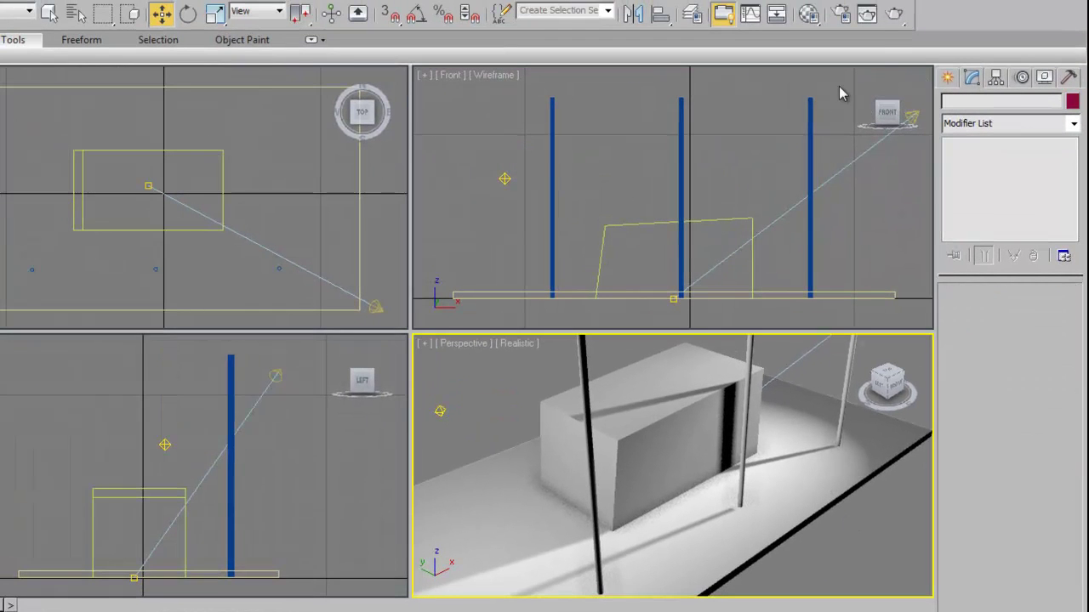
{"action": "left_click", "coordinate": [888, 7]}
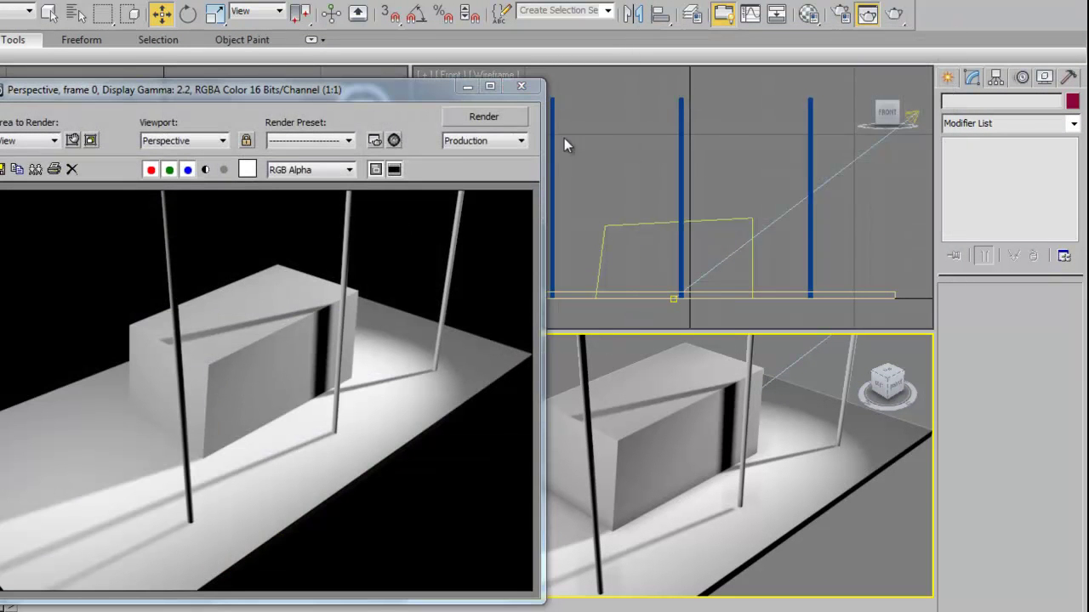
{"action": "left_click", "coordinate": [521, 87]}
Set the Omni light's intensity multiplier to 0.4 and check the result with Perspective renders, closing each one
{"action": "left_click", "coordinate": [504, 179]}
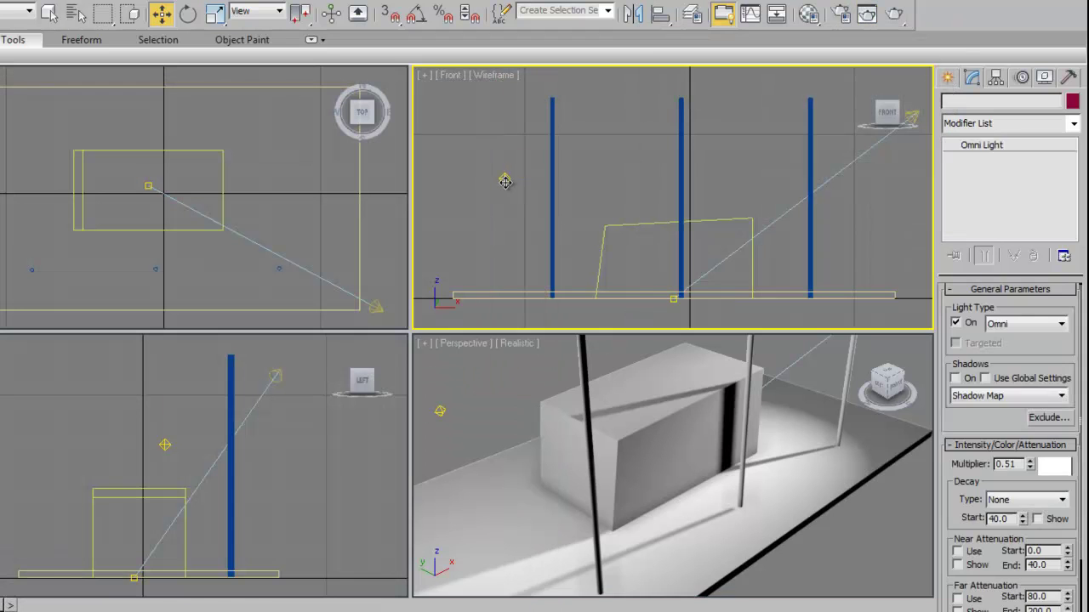
{"action": "left_click", "coordinate": [1014, 464]}
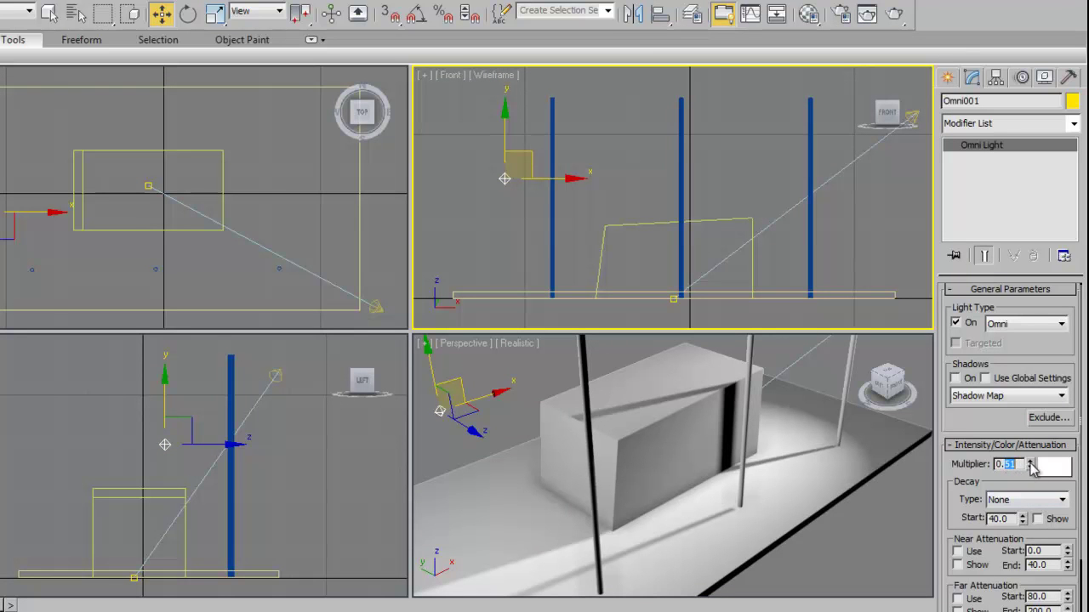
{"action": "type", "text": "0.4"}
{"action": "left_click", "coordinate": [856, 527]}
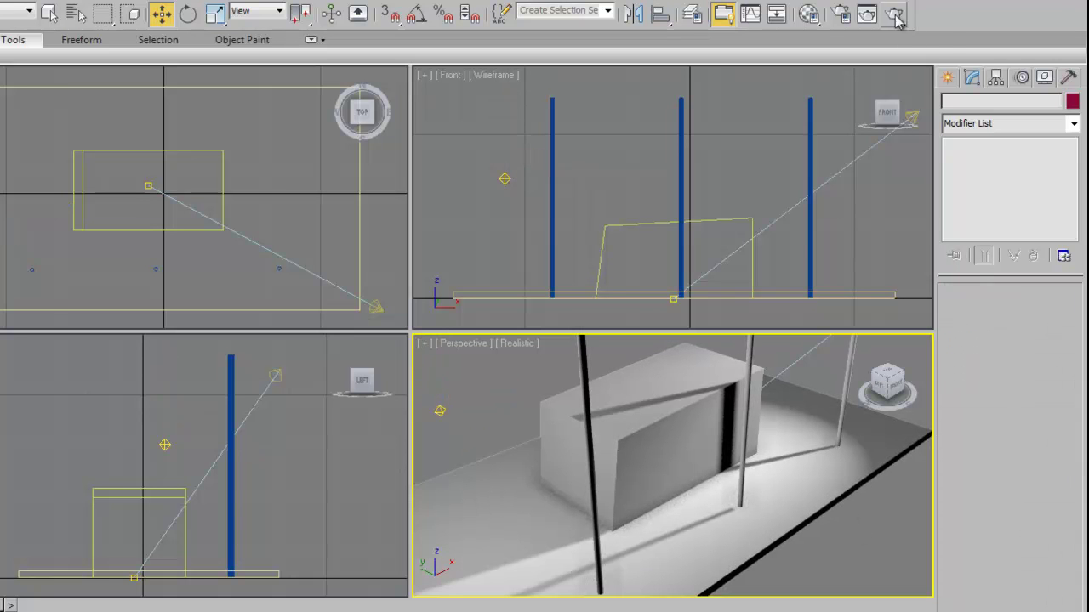
{"action": "left_click", "coordinate": [895, 14]}
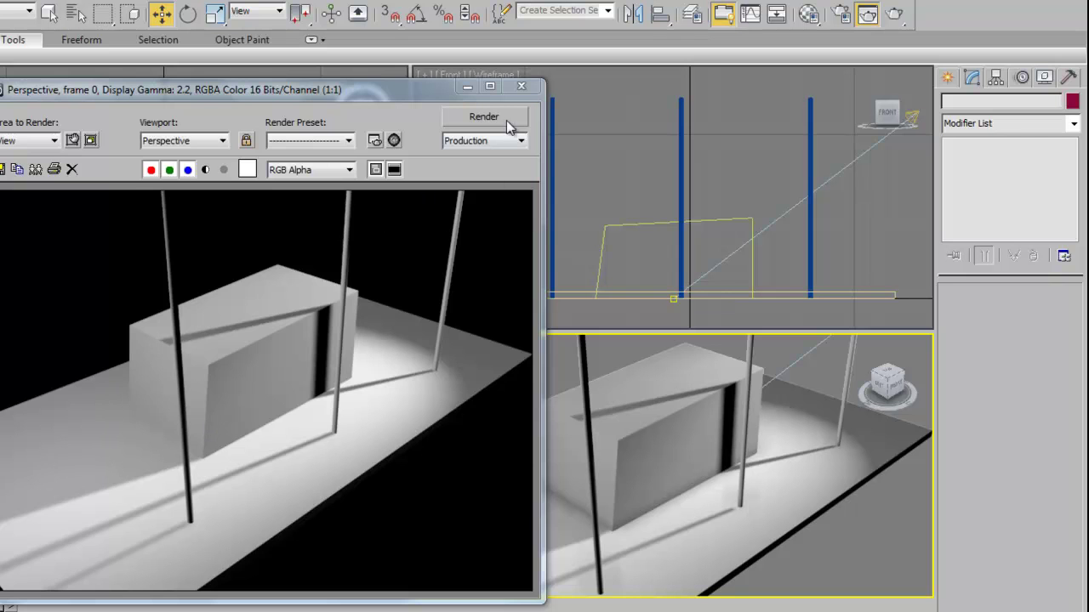
{"action": "left_click", "coordinate": [523, 86]}
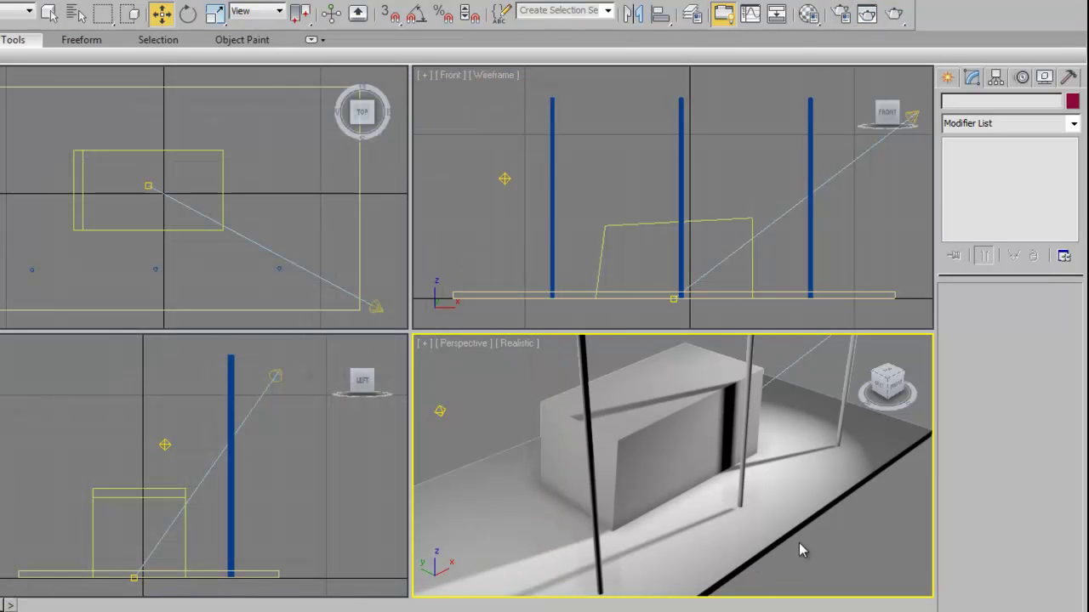
{"action": "left_click", "coordinate": [868, 14]}
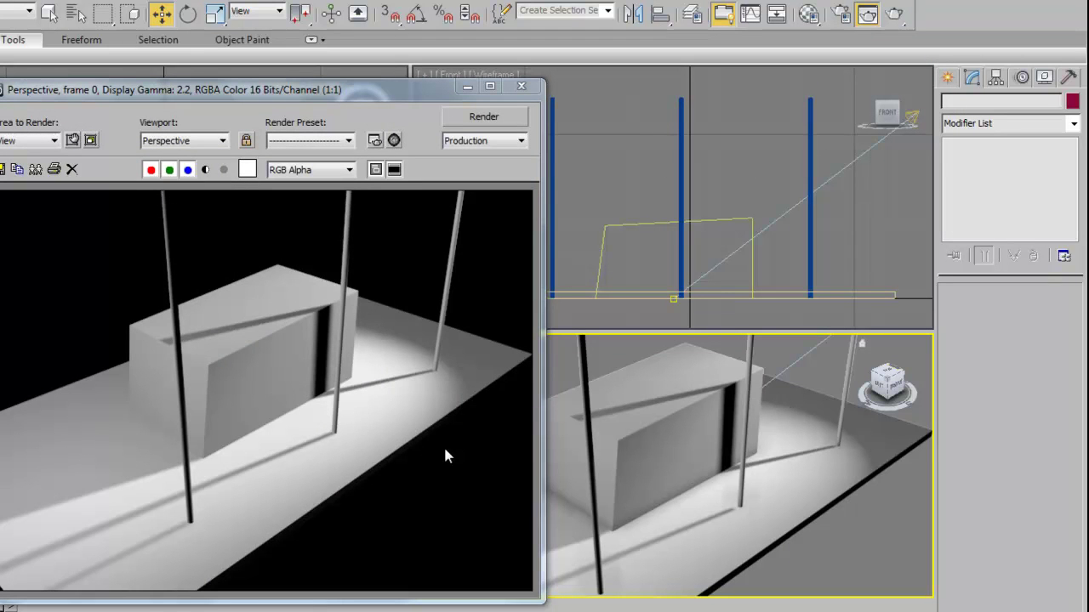
{"action": "left_click", "coordinate": [521, 86]}
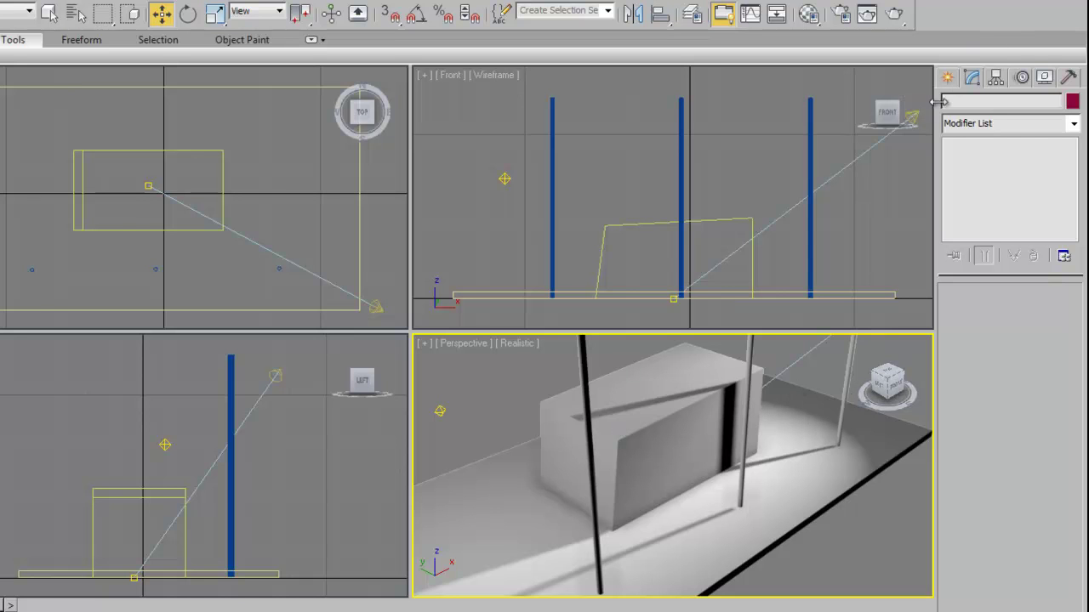
Change the target spotlight's colour to a pale warm yellow with RGB values 221, 216, 164
{"action": "left_click", "coordinate": [911, 116]}
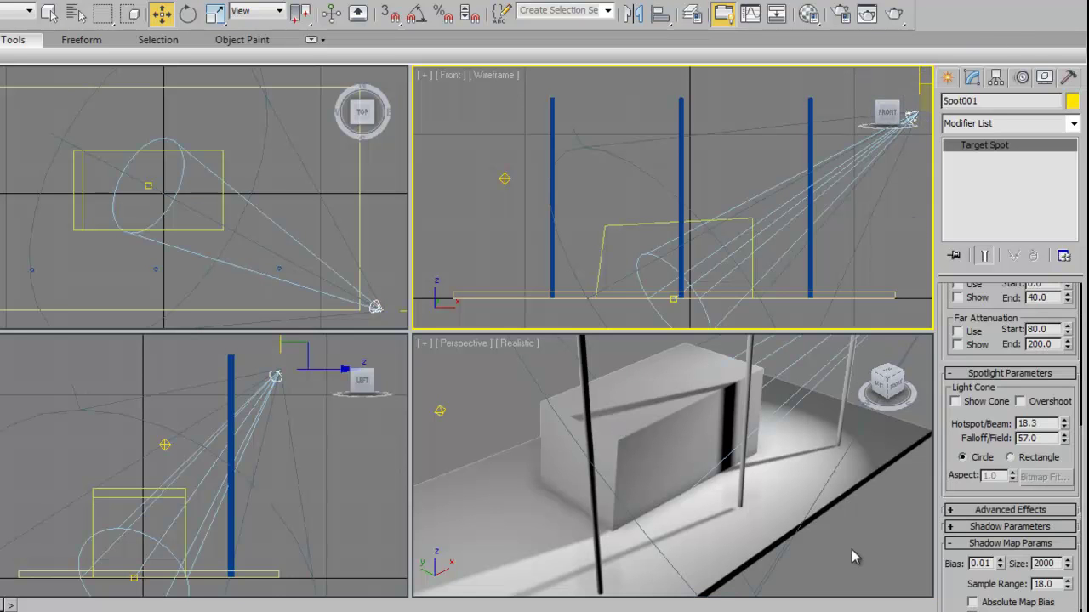
{"action": "scroll", "coordinate": [976, 532], "scroll_direction": "up", "scroll_amount": 5}
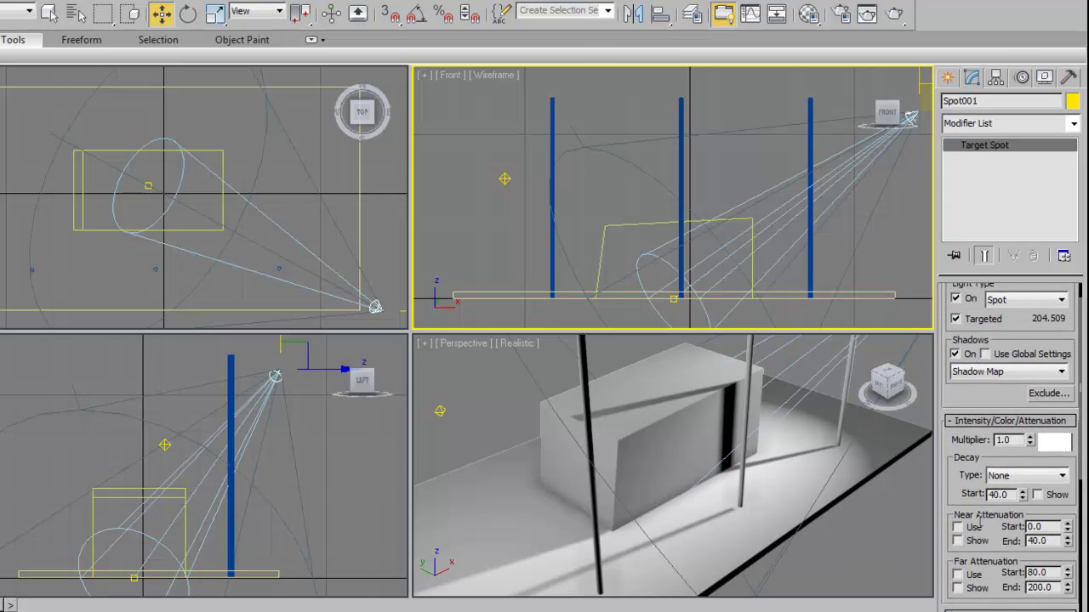
{"action": "left_click", "coordinate": [1055, 442]}
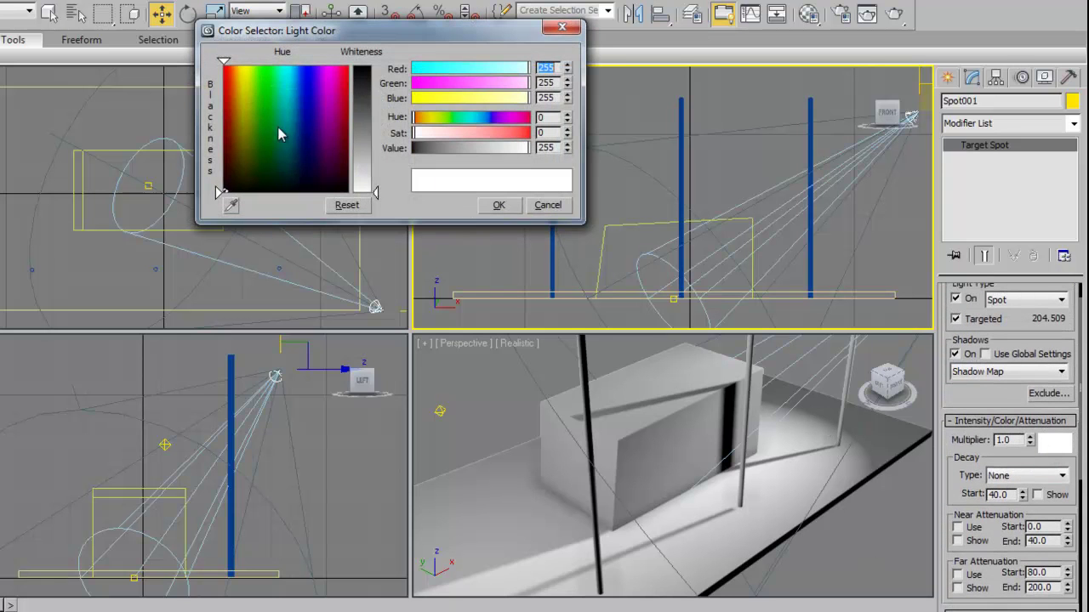
{"action": "left_click", "coordinate": [241, 124]}
{"action": "left_click_drag", "start_coordinate": [375, 192], "coordinate": [374, 164]}
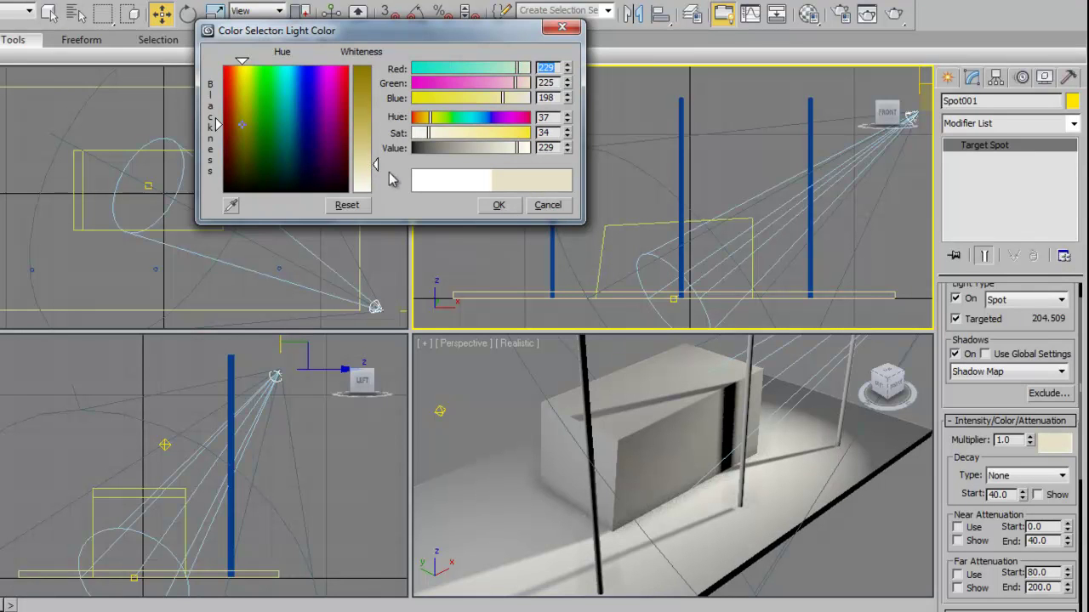
{"action": "left_click", "coordinate": [359, 149]}
{"action": "left_click_drag", "start_coordinate": [239, 125], "coordinate": [242, 113]}
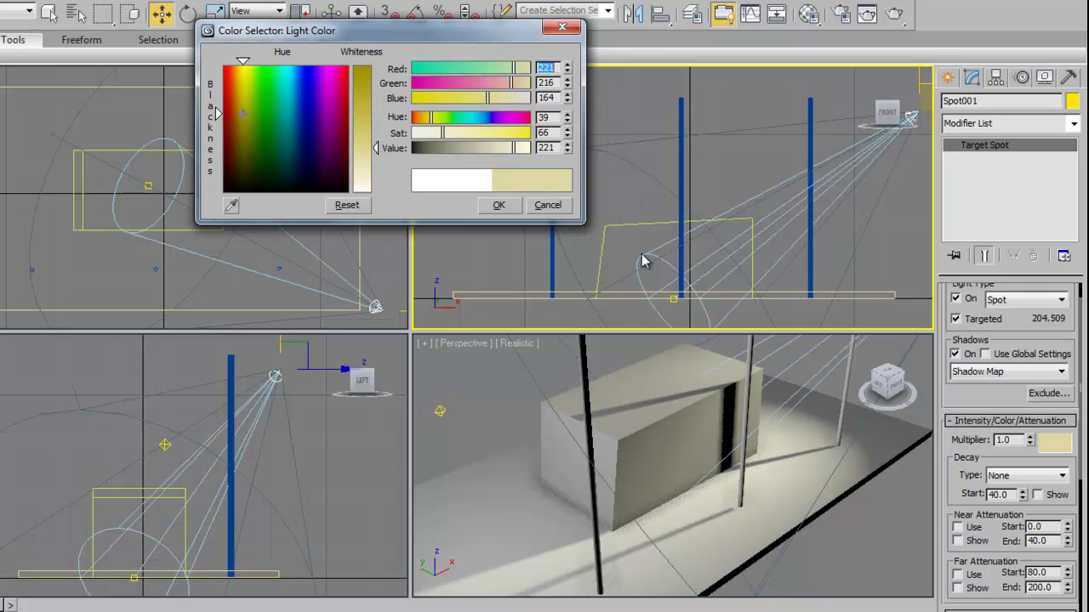
{"action": "left_click", "coordinate": [498, 205]}
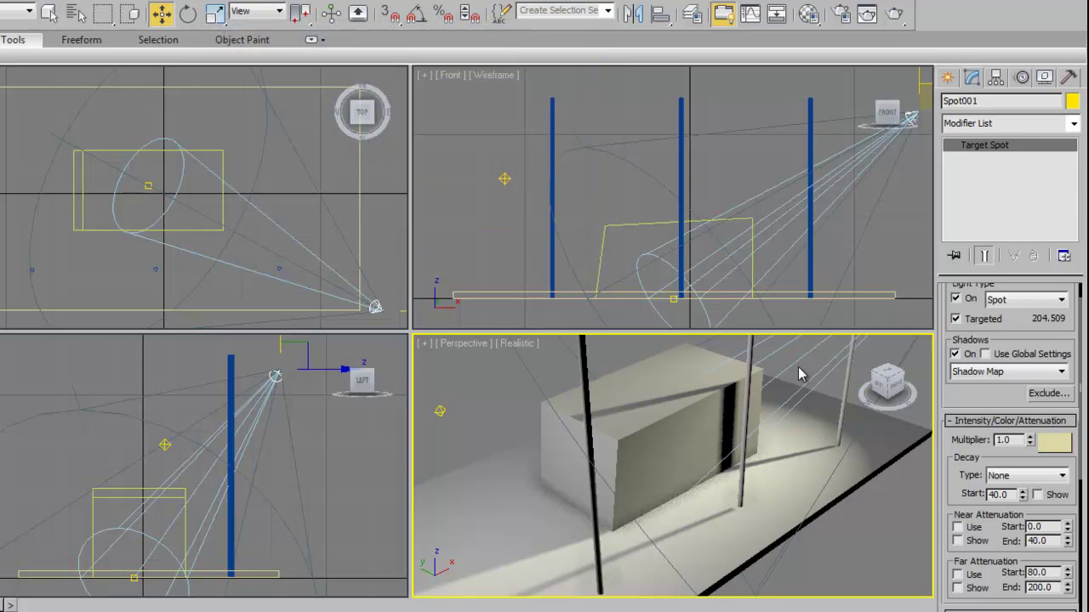
Render the Perspective view to examine the warm spotlight colour, then close the render
{"action": "left_click", "coordinate": [799, 374]}
{"action": "left_click", "coordinate": [867, 13]}
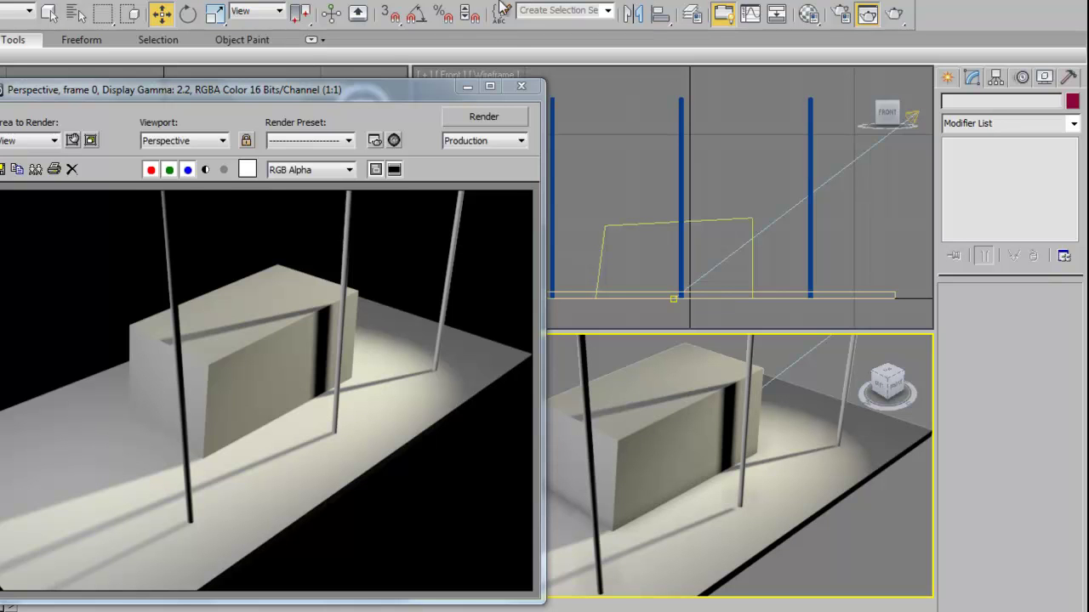
{"action": "left_click", "coordinate": [522, 87]}
Change the Omni light's colour from white to a light lavender blue
{"action": "left_click", "coordinate": [504, 178]}
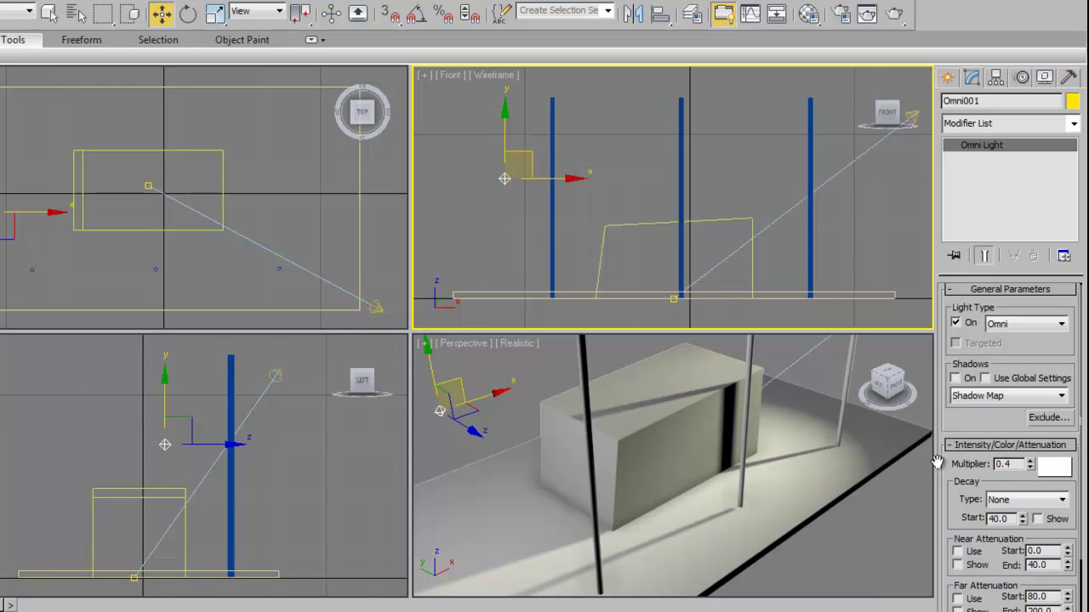
{"action": "left_click", "coordinate": [1049, 469]}
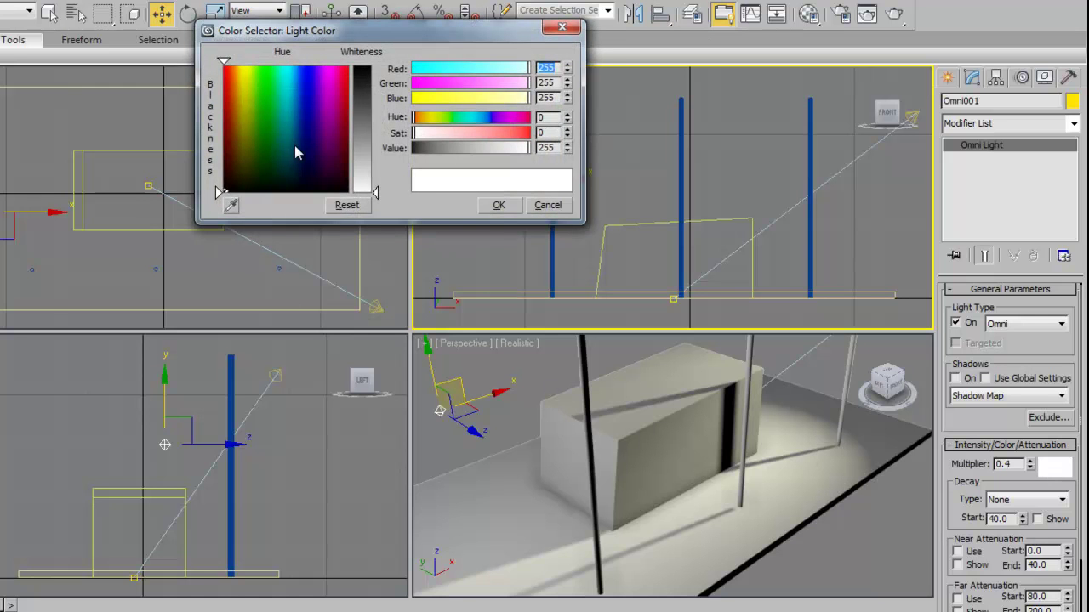
{"action": "left_click_drag", "start_coordinate": [300, 143], "coordinate": [304, 129]}
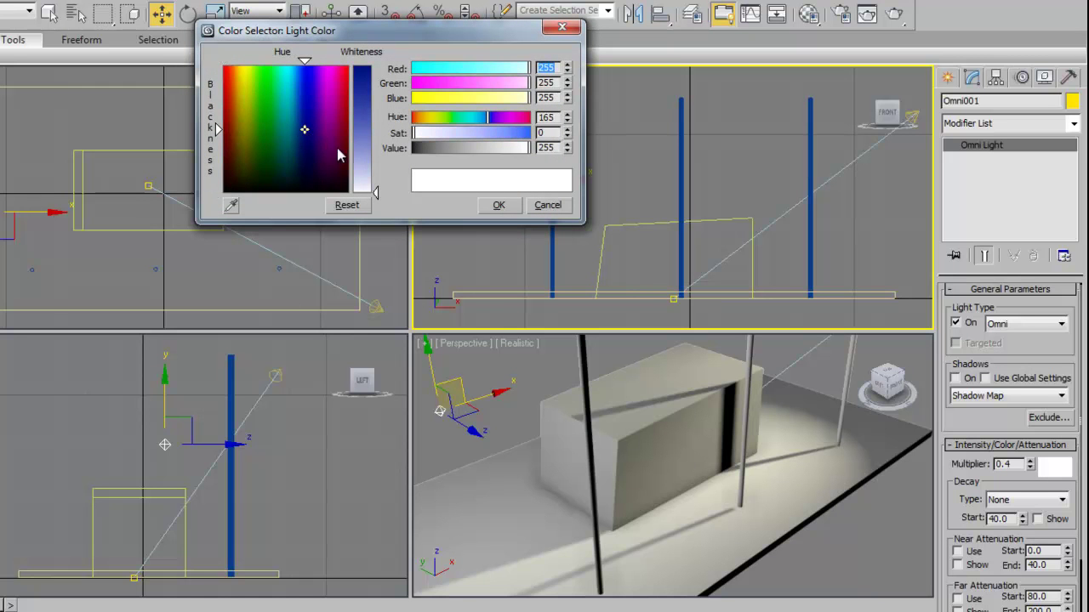
{"action": "left_click_drag", "start_coordinate": [363, 181], "coordinate": [371, 142]}
{"action": "left_click", "coordinate": [497, 206]}
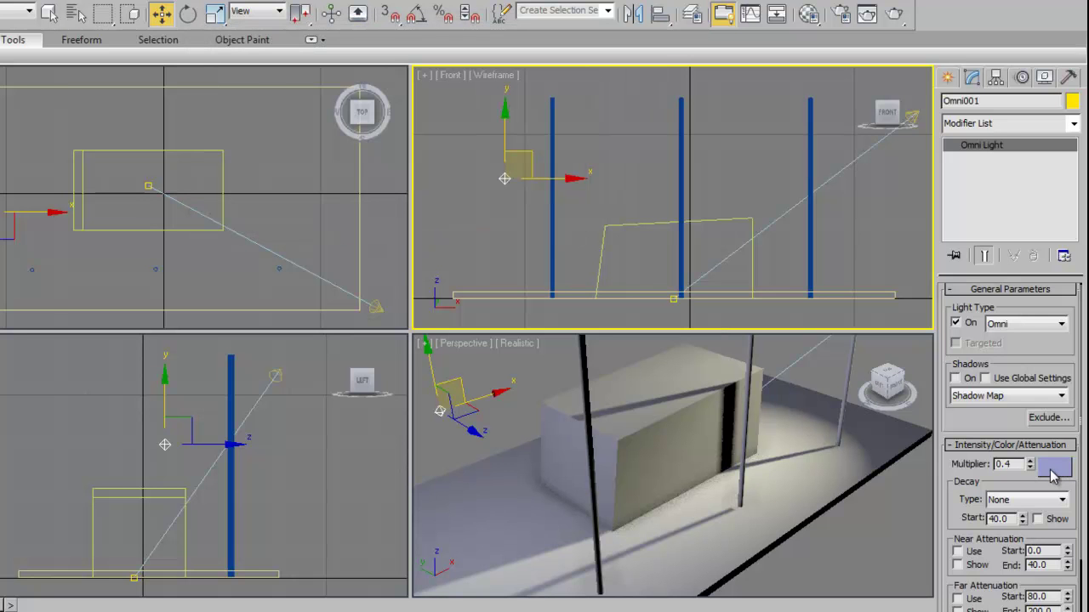
Render the Perspective view to examine the cool Omni tint, and move the render window clear of the Omni light in the Front view
{"action": "right_click", "coordinate": [830, 389]}
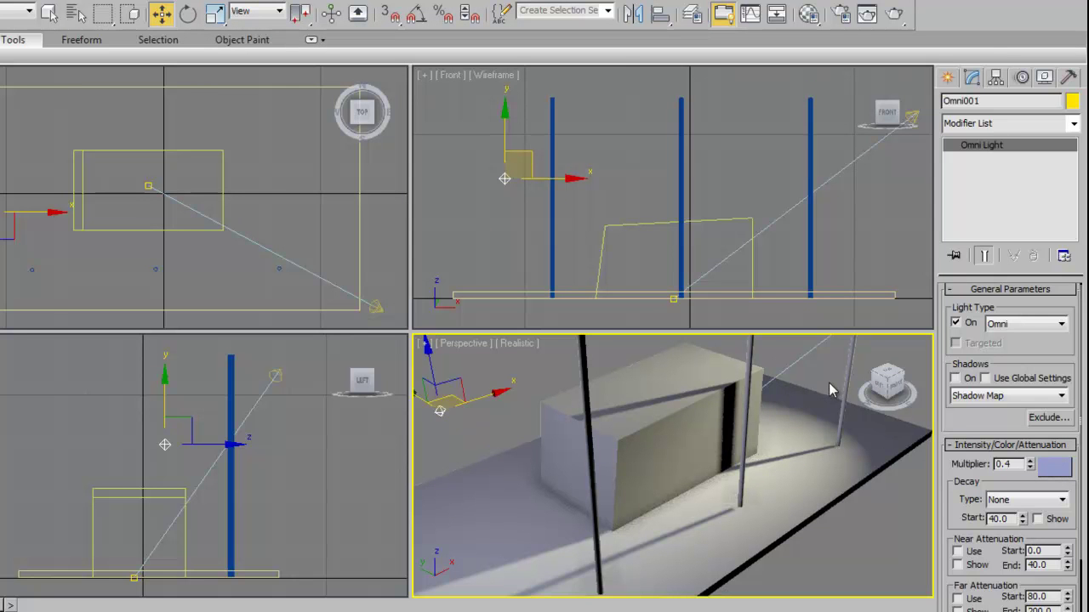
{"action": "left_click", "coordinate": [894, 12]}
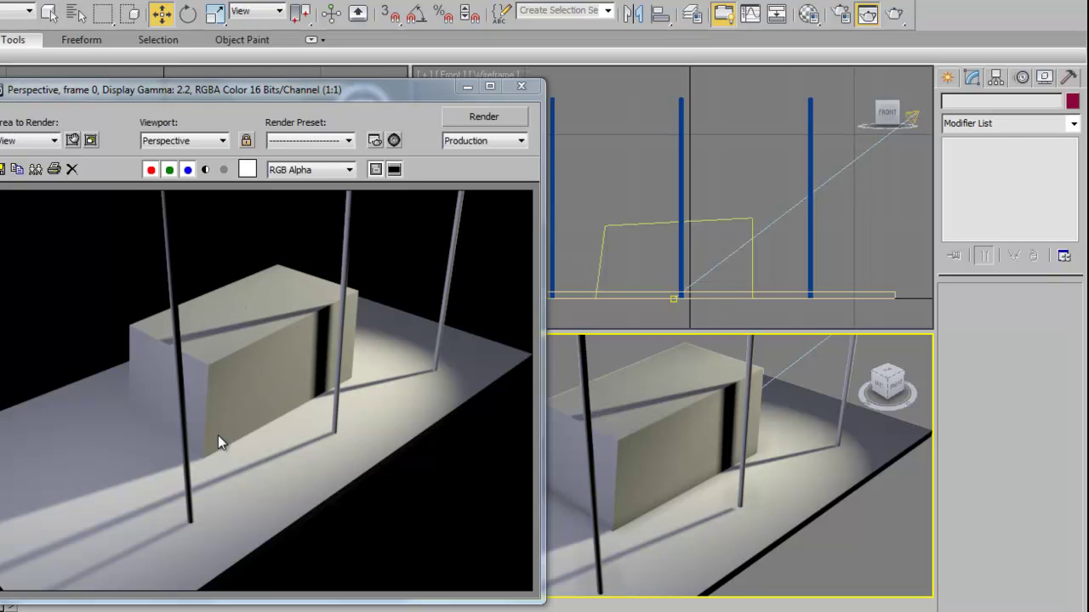
{"action": "left_click_drag", "start_coordinate": [398, 88], "coordinate": [286, 83]}
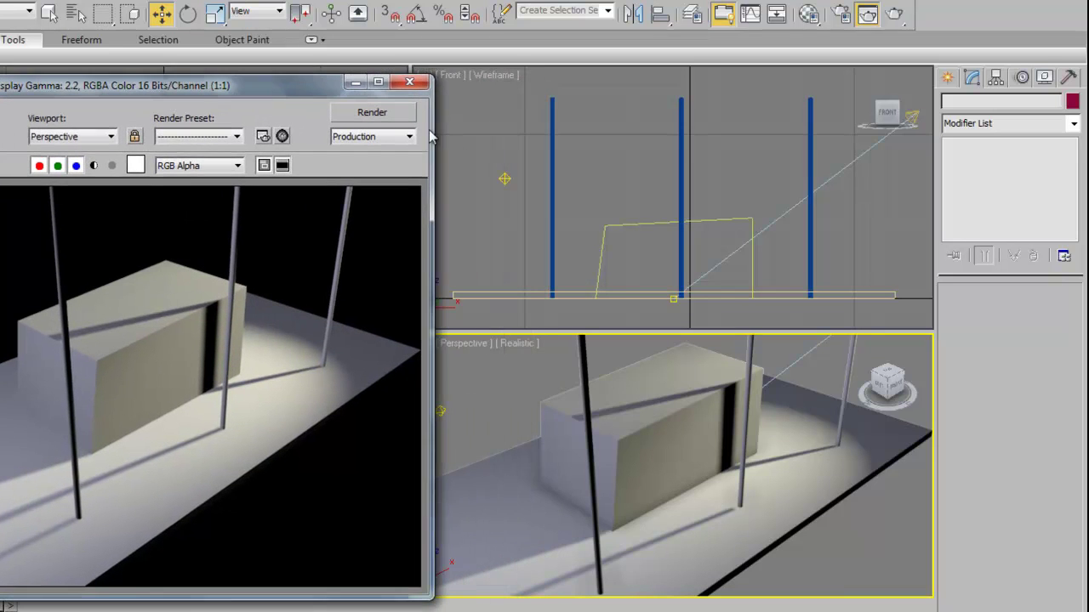
Change the Omni light's colour to a strongly saturated blue with RGB values 13, 28, 225
{"action": "left_click", "coordinate": [504, 179]}
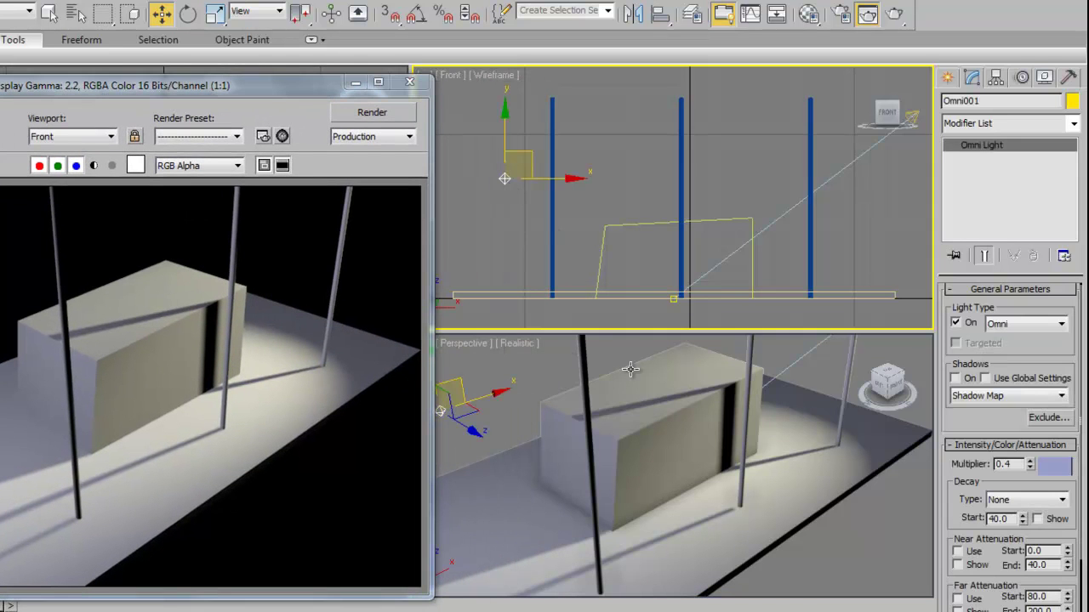
{"action": "left_click", "coordinate": [1055, 465]}
{"action": "left_click_drag", "start_coordinate": [370, 134], "coordinate": [367, 71]}
{"action": "left_click_drag", "start_coordinate": [305, 131], "coordinate": [307, 83]}
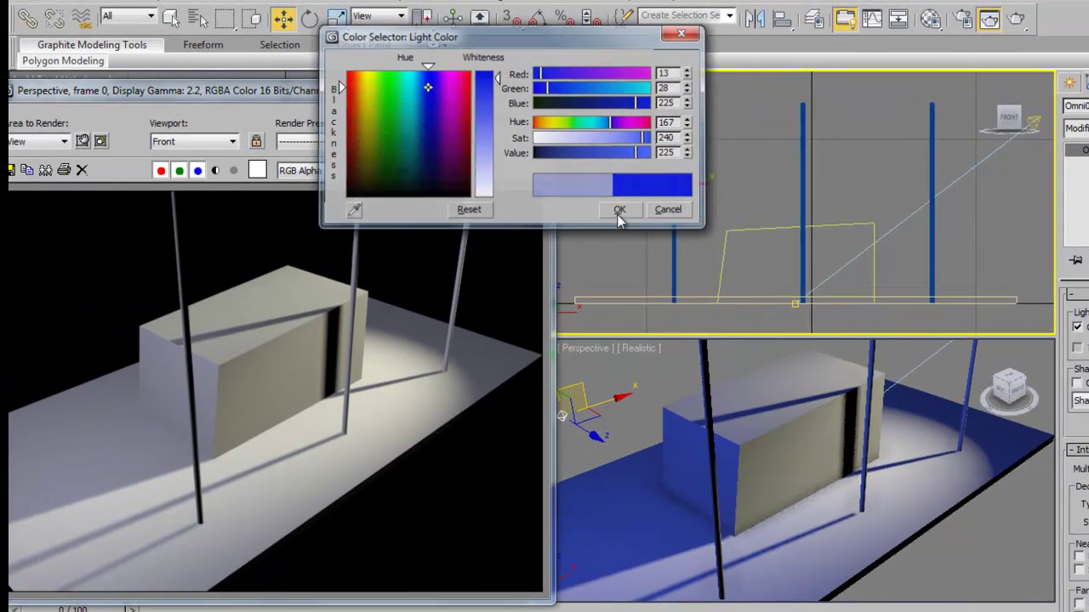
{"action": "left_click", "coordinate": [618, 210]}
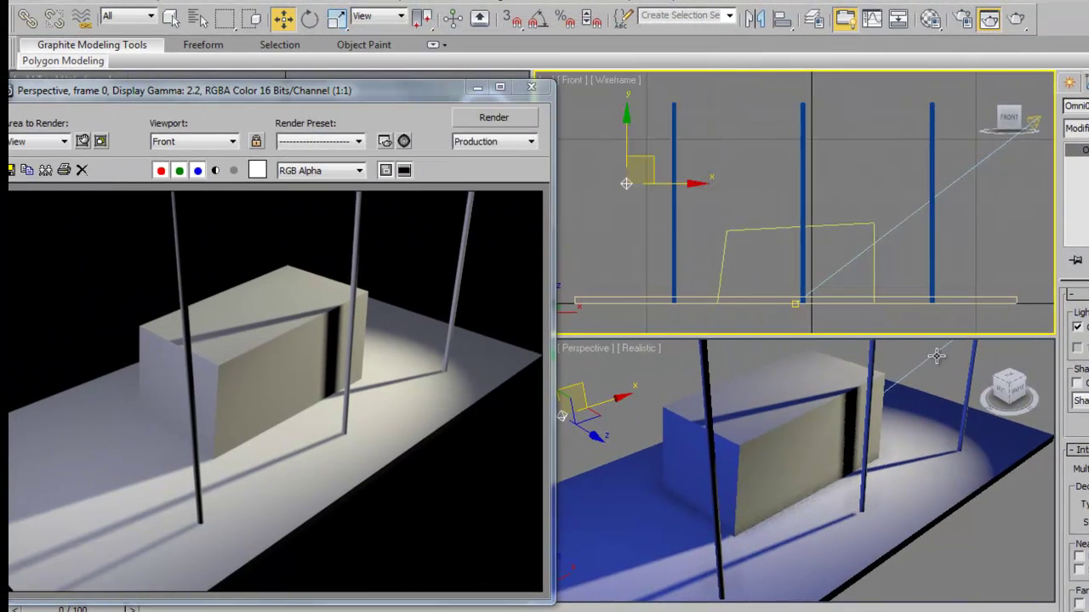
Render the Perspective view to examine the effect of the saturated blue Omni light, then close the render
{"action": "left_click", "coordinate": [935, 356]}
{"action": "left_click", "coordinate": [1014, 20]}
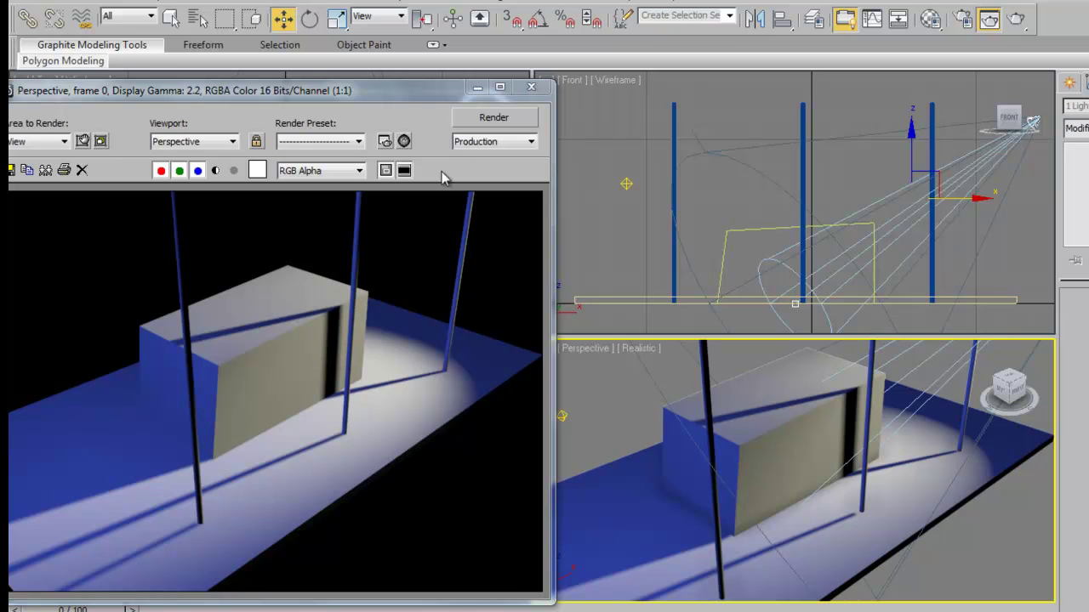
{"action": "left_click_drag", "start_coordinate": [376, 95], "coordinate": [407, 95]}
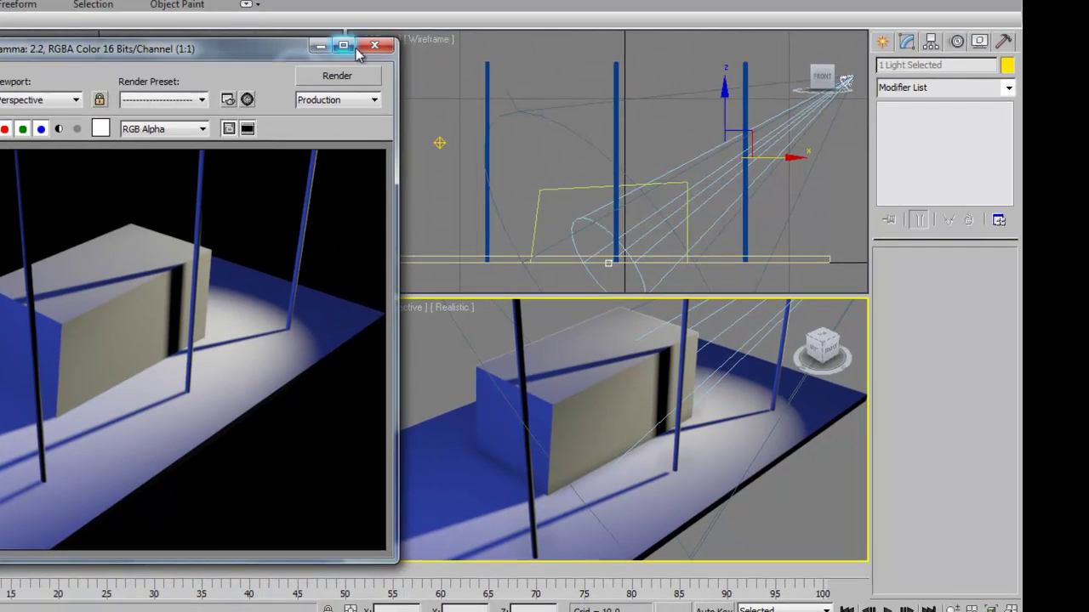
{"action": "left_click", "coordinate": [374, 45]}
Tone the Omni light's colour down to a very pale, desaturated blue
{"action": "left_click", "coordinate": [438, 145]}
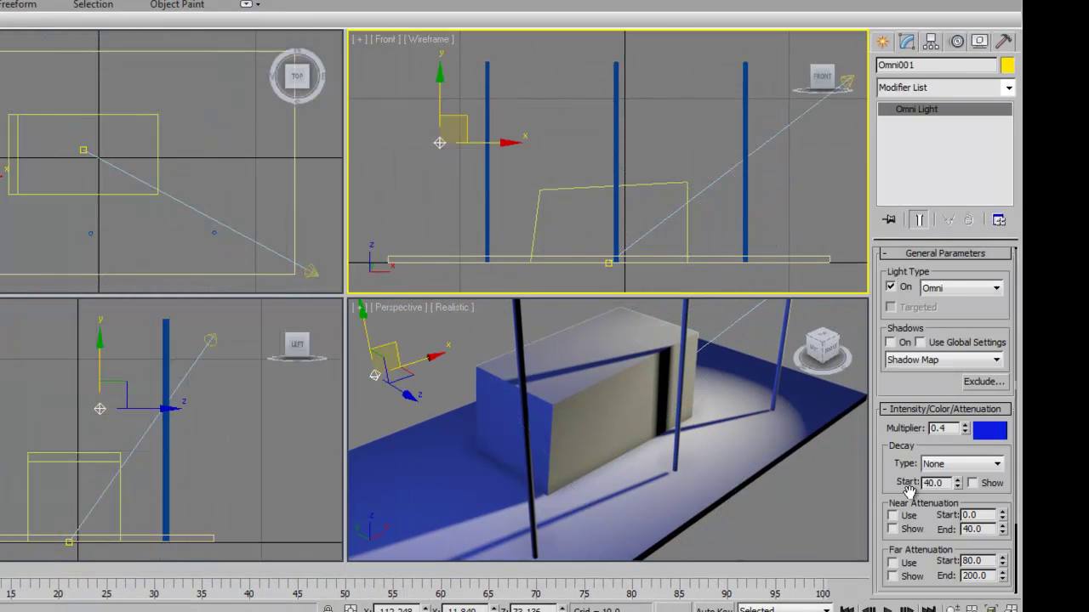
{"action": "left_click", "coordinate": [989, 431]}
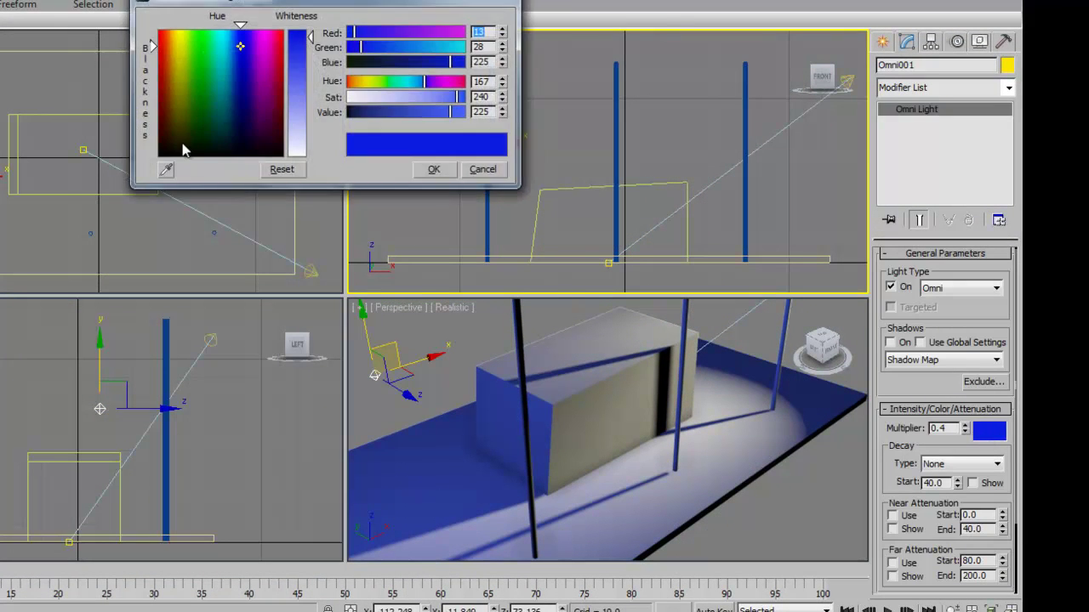
{"action": "left_click_drag", "start_coordinate": [306, 100], "coordinate": [306, 126]}
{"action": "mouse_move", "coordinate": [239, 90]}
{"action": "left_mouse_down"}
{"action": "mouse_move", "coordinate": [233, 107]}
{"action": "mouse_move", "coordinate": [236, 87]}
{"action": "left_mouse_up"}
{"action": "left_click_drag", "start_coordinate": [310, 125], "coordinate": [311, 113]}
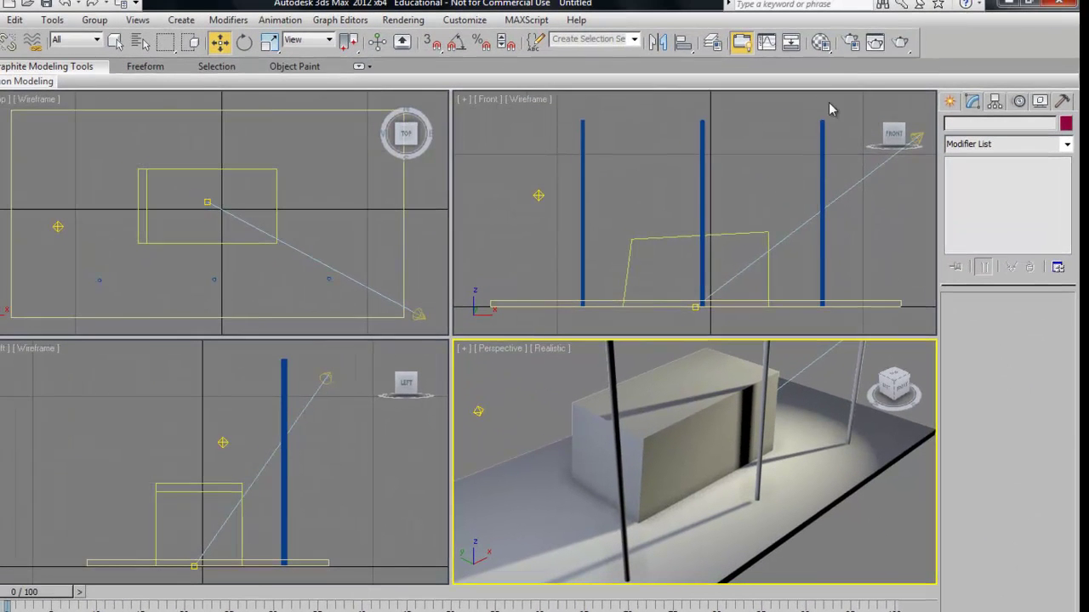
Render the Perspective view and move the render window to examine the subtle warm and cool lighting
{"action": "left_click", "coordinate": [887, 31]}
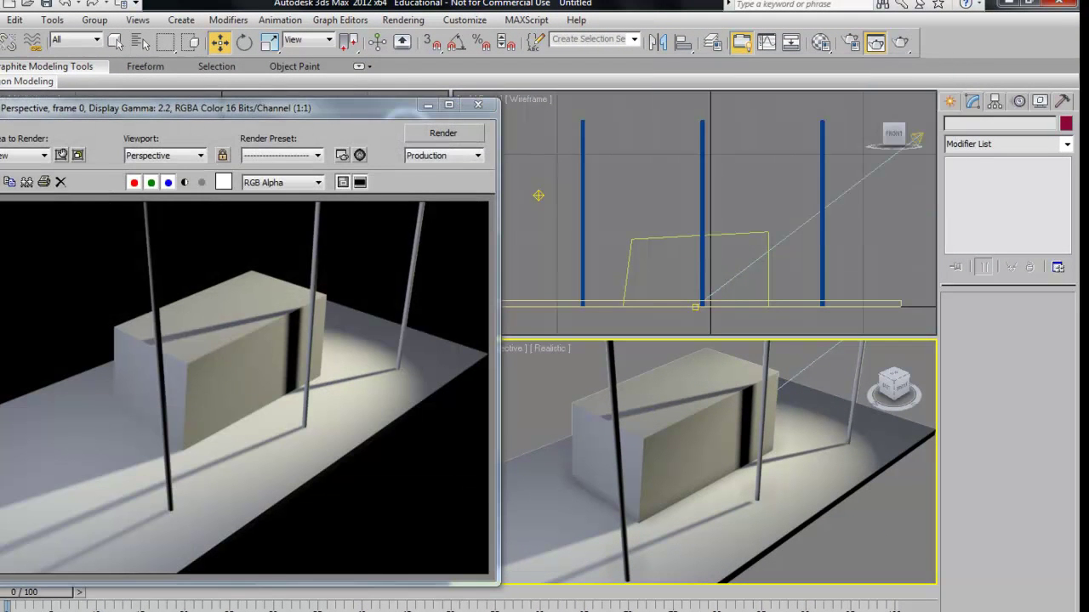
{"action": "mouse_move", "coordinate": [176, 611]}
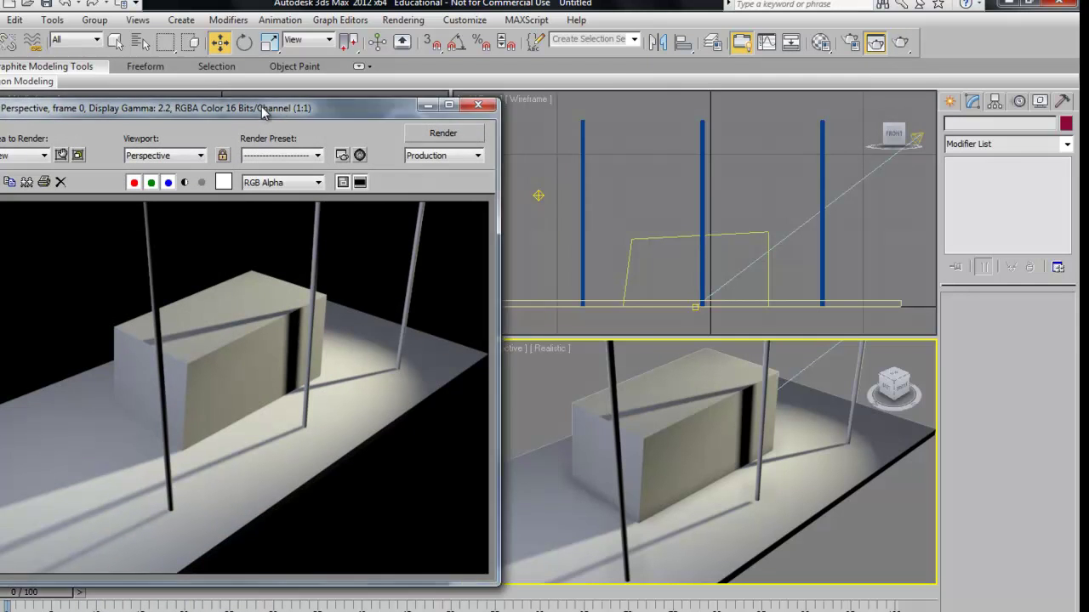
{"action": "left_click_drag", "start_coordinate": [258, 107], "coordinate": [390, 87]}
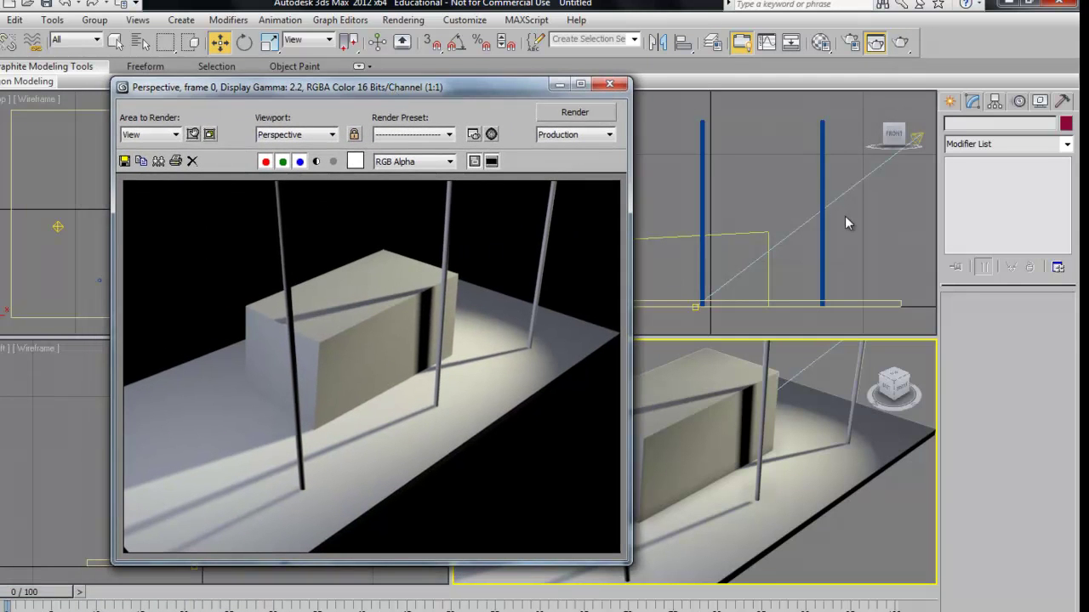